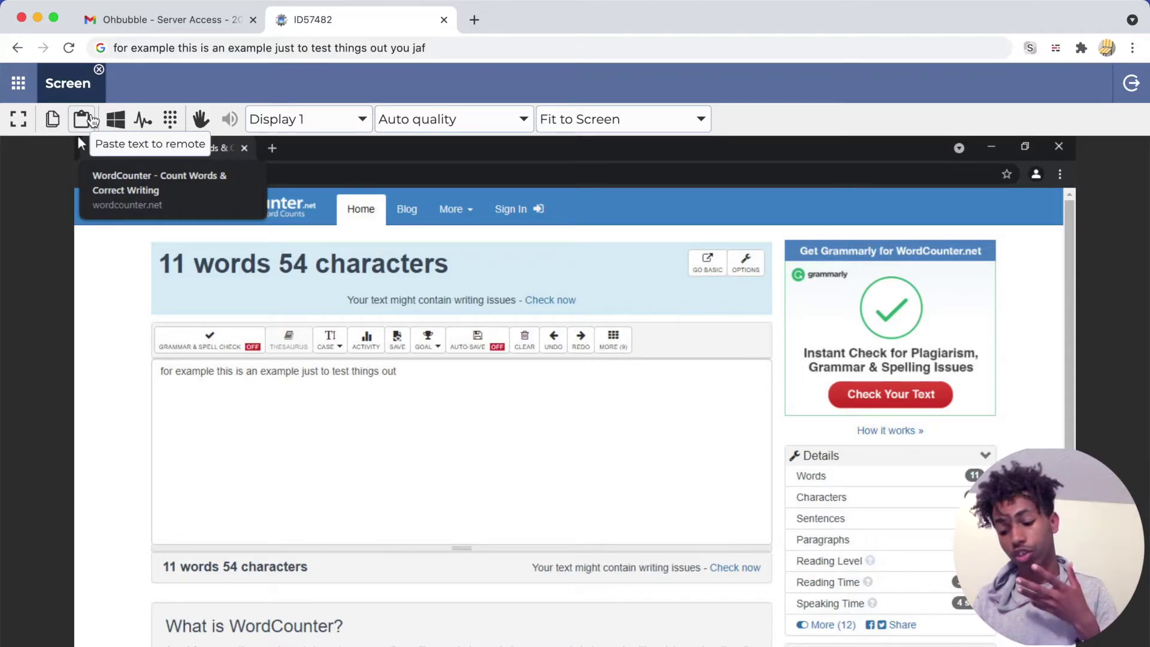
# Draft 'let us paste this into the server' locally, then paste the sentence inside 'test' remotely.
pyautogui.click(237, 48)
pyautogui.hotkey('ctrl', 'c')
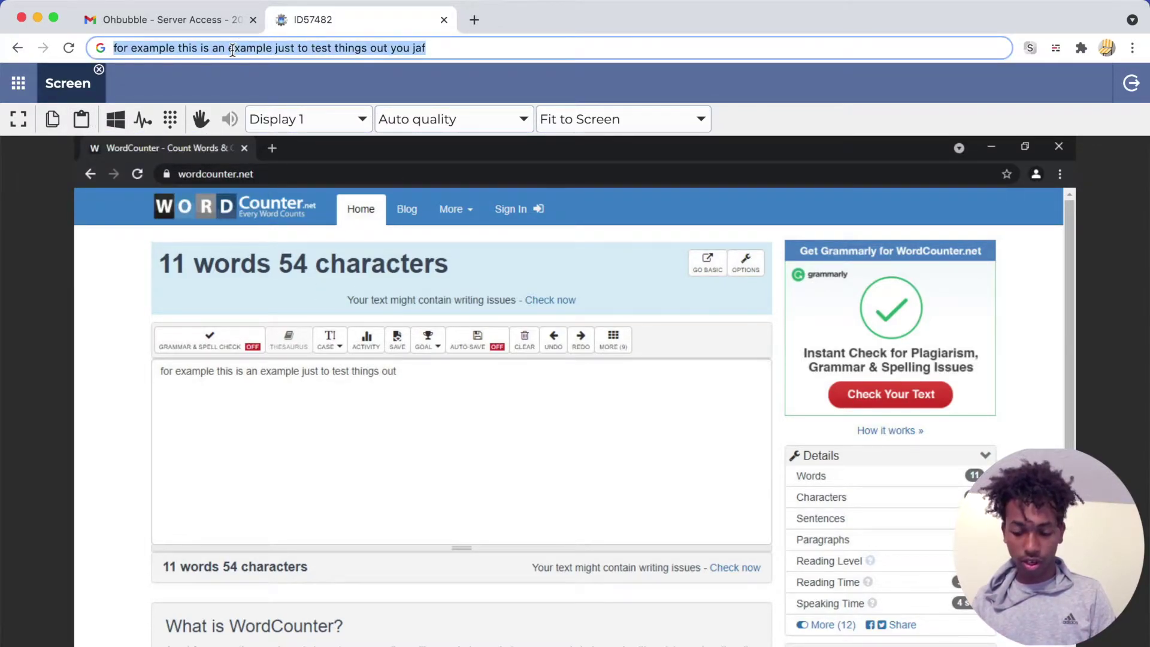
pyautogui.write('let us')
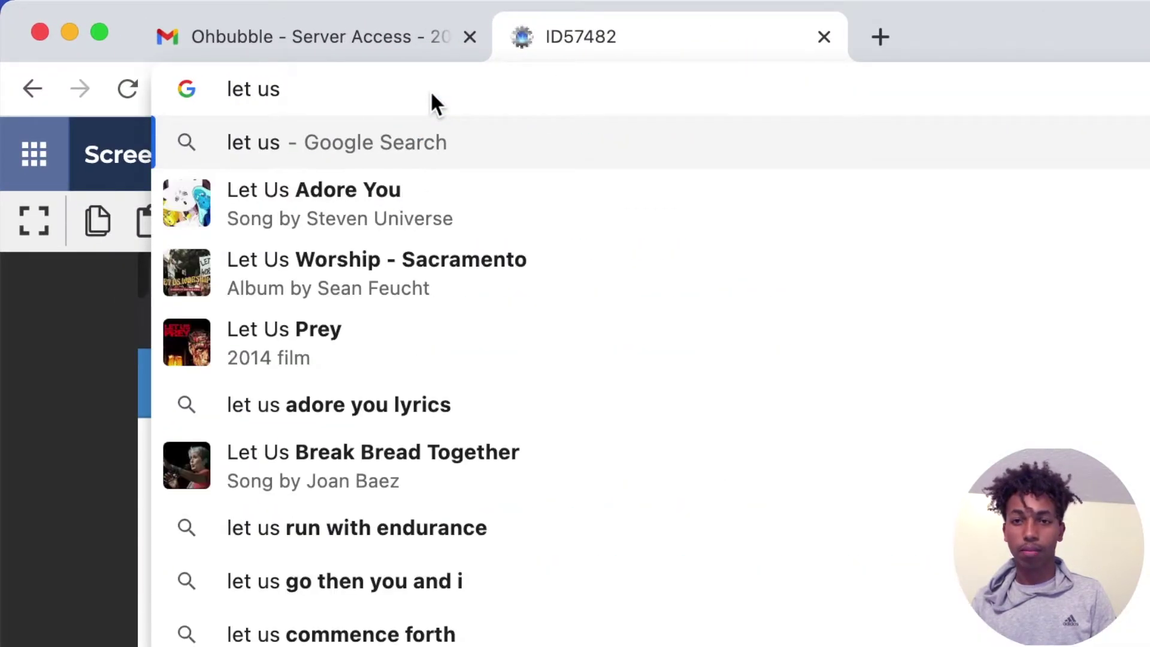
pyautogui.write(' paste this t')
pyautogui.press('BackSpace')
pyautogui.write('i')
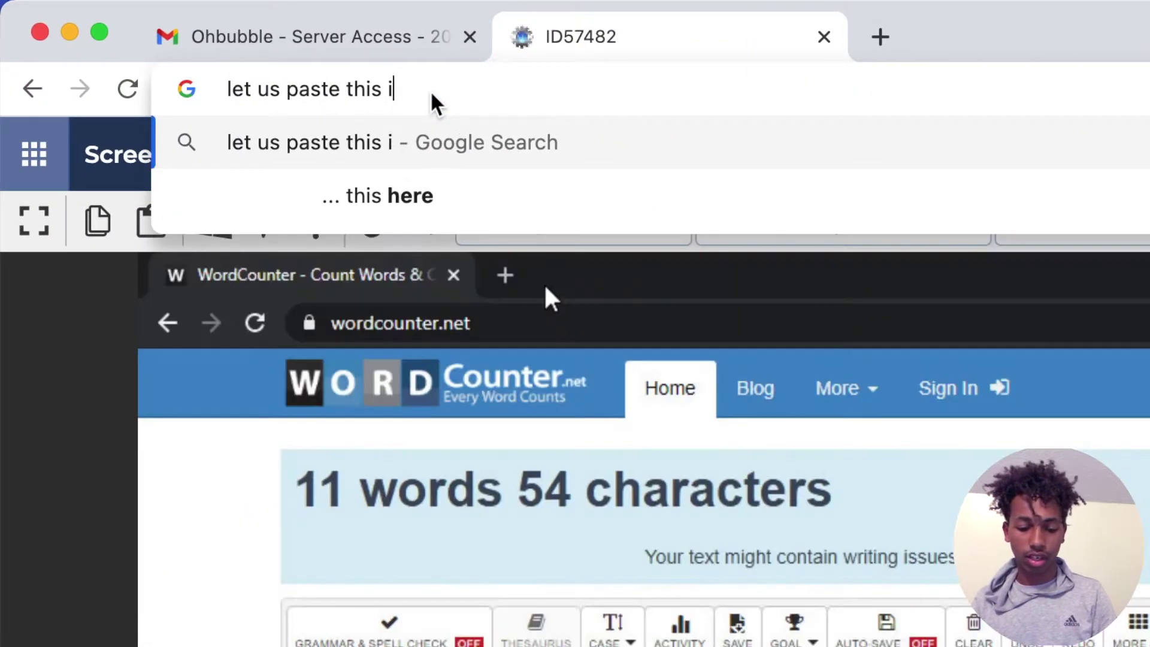
pyautogui.write('nto the server')
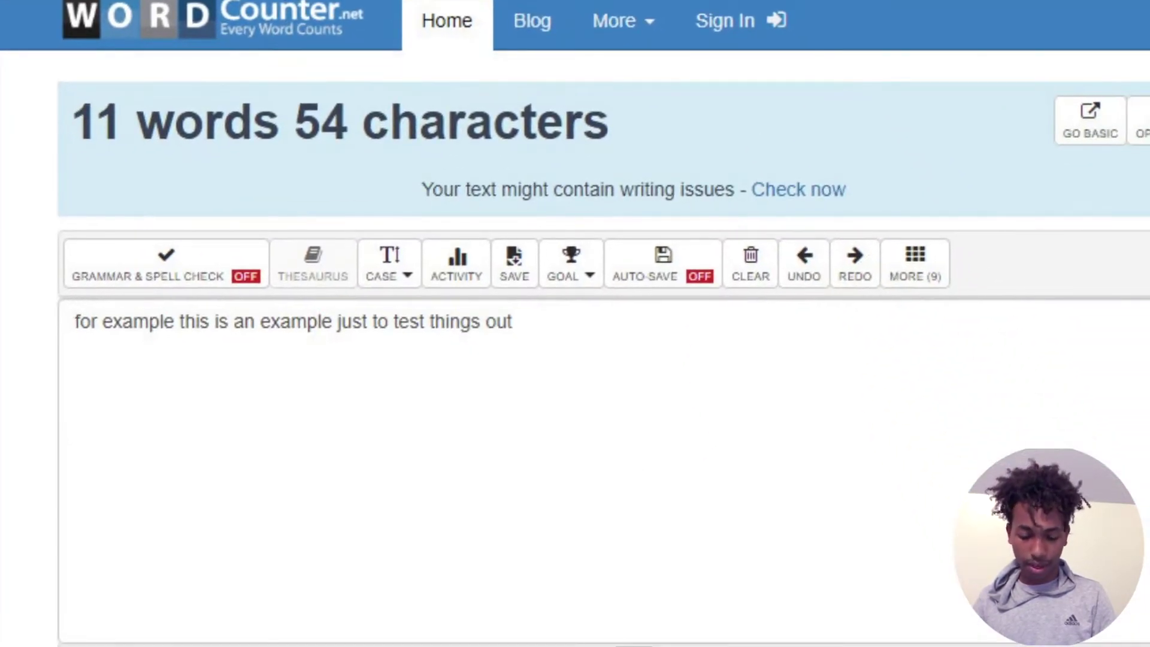
pyautogui.click(424, 345)
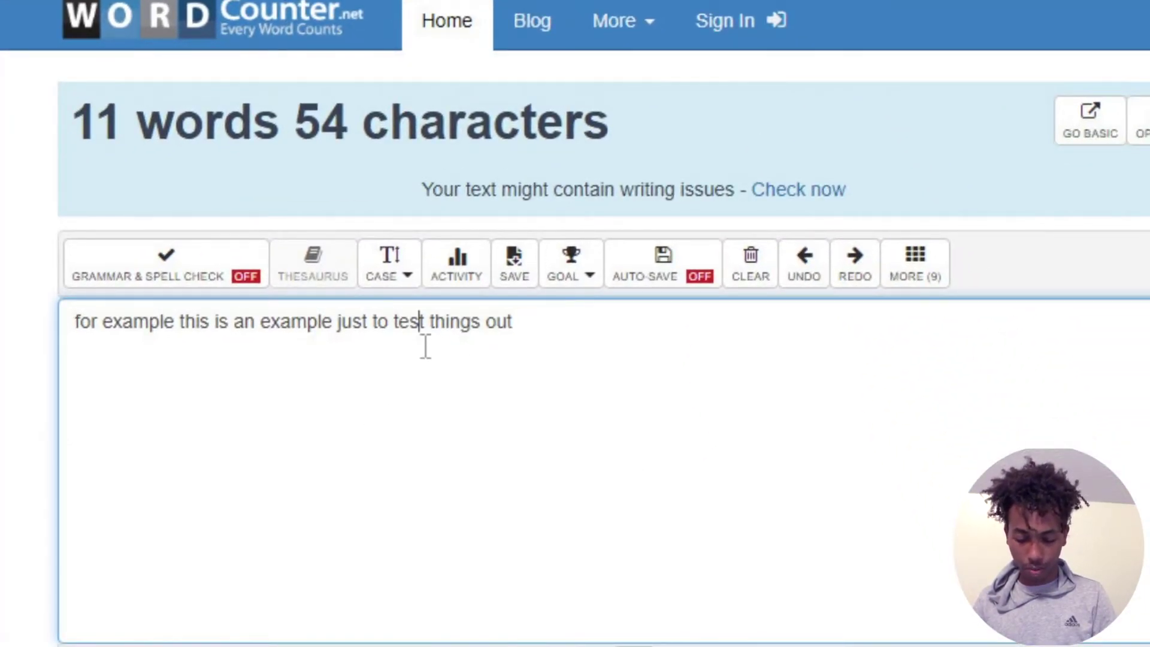
pyautogui.hotkey('ctrl', 'v')
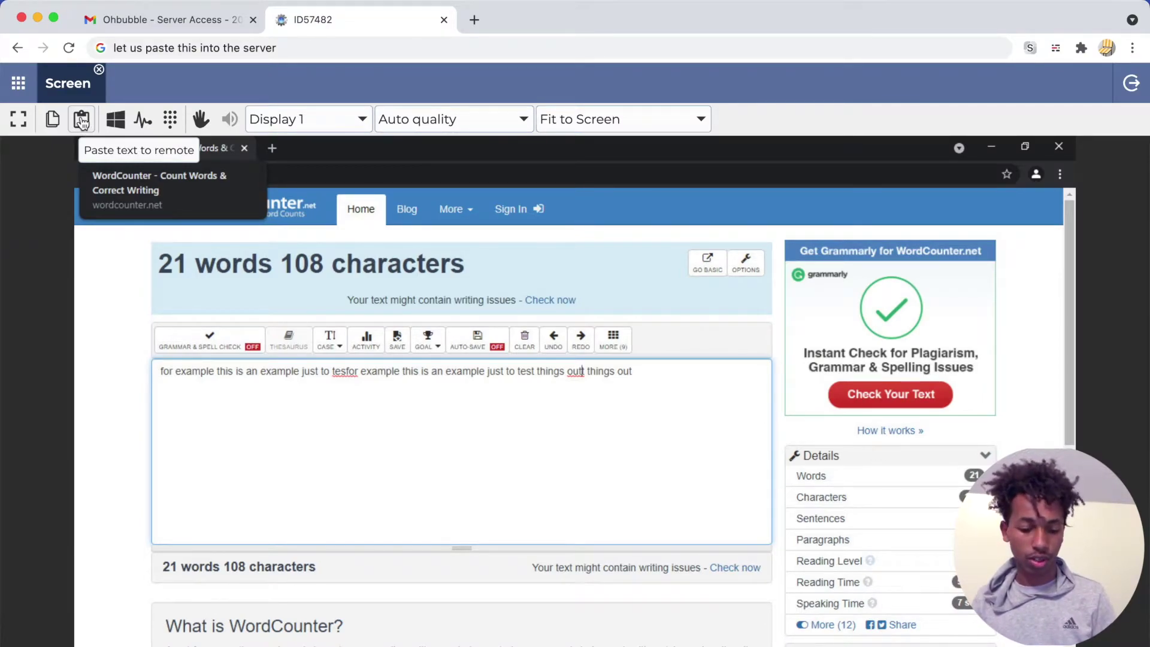
# Send the local phrase into the remote text through the 'Paste text to remote' dialog.
pyautogui.click(82, 121)
pyautogui.click(412, 308)
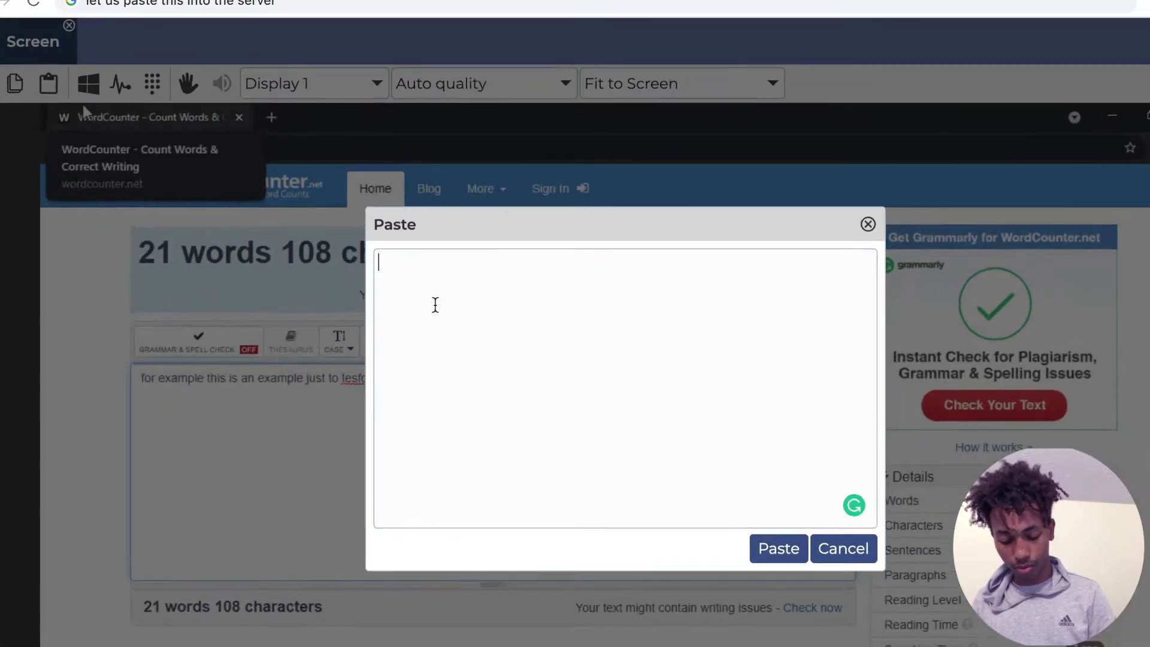
pyautogui.write('let us paste this into the server')
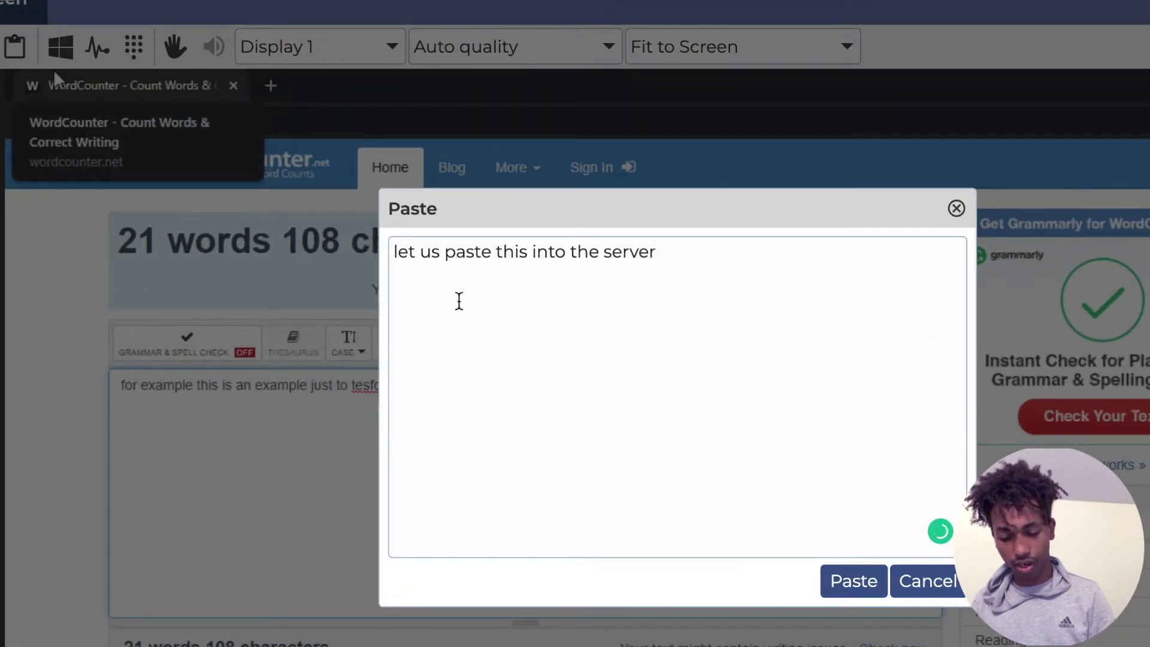
pyautogui.click(849, 581)
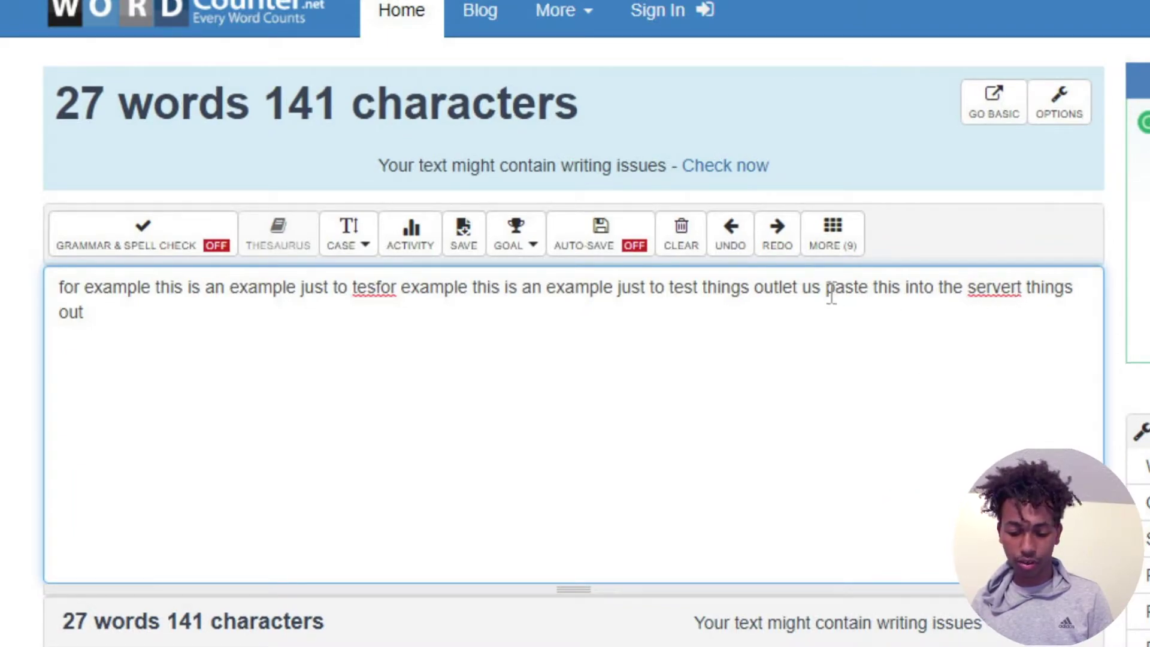
# Select the inserted phrase through the end of the text, then deselect it.
pyautogui.click(806, 295)
pyautogui.moveTo(808, 294); pyautogui.dragTo(791, 385)
pyautogui.click(500, 384)
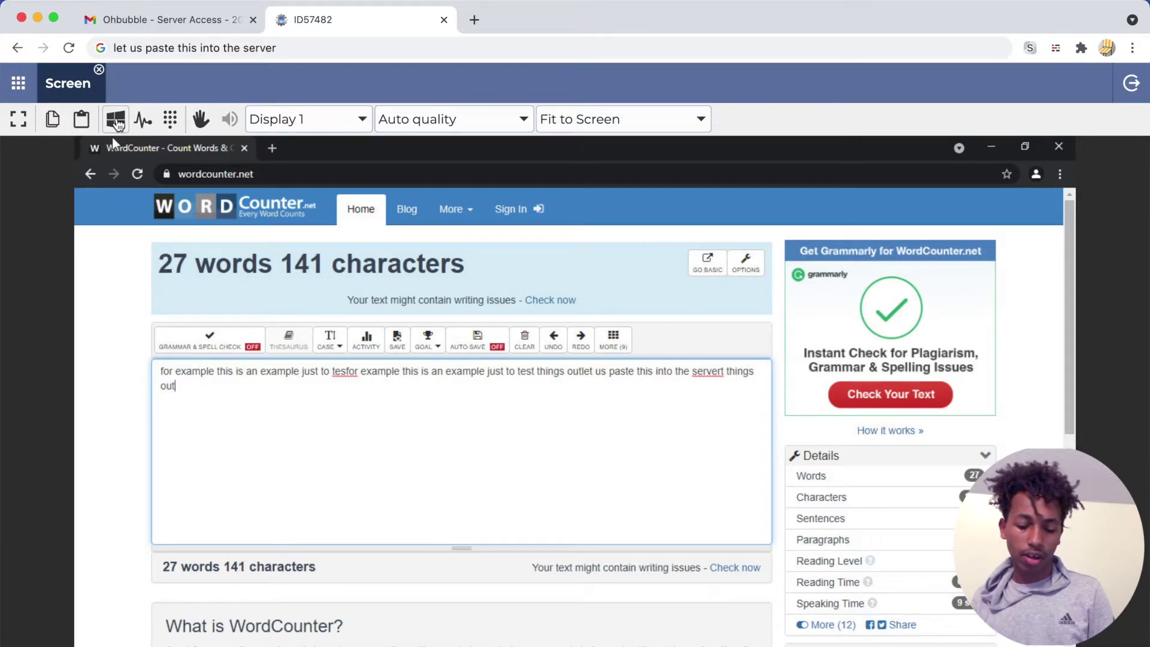
pyautogui.click(108, 387)
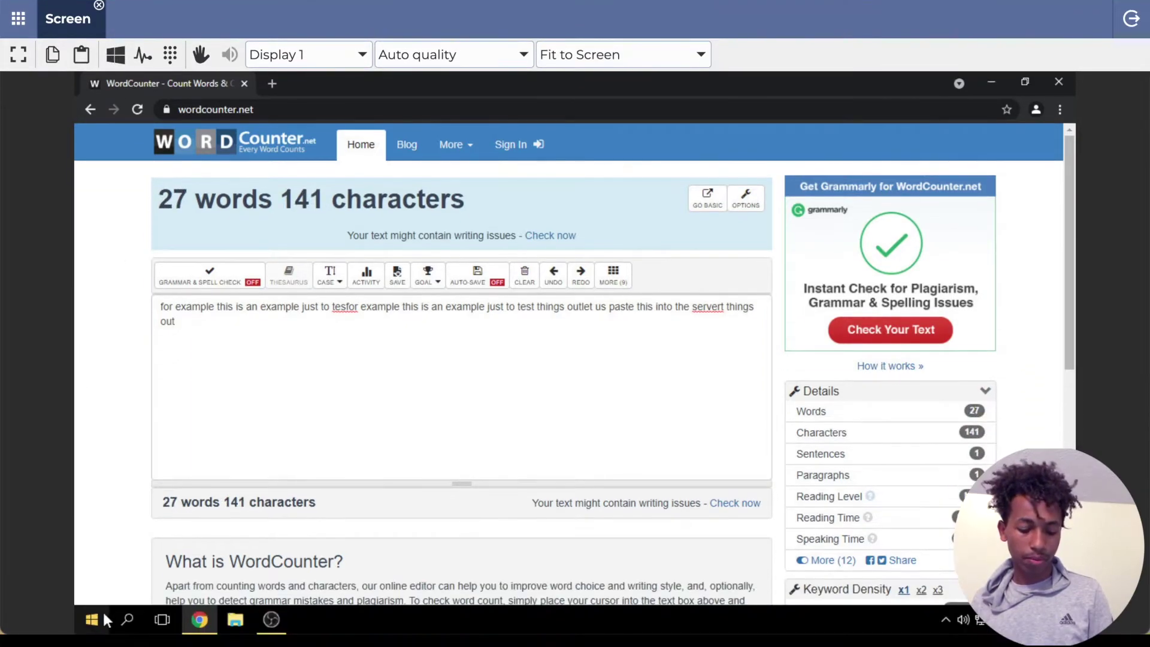
pyautogui.click(91, 621)
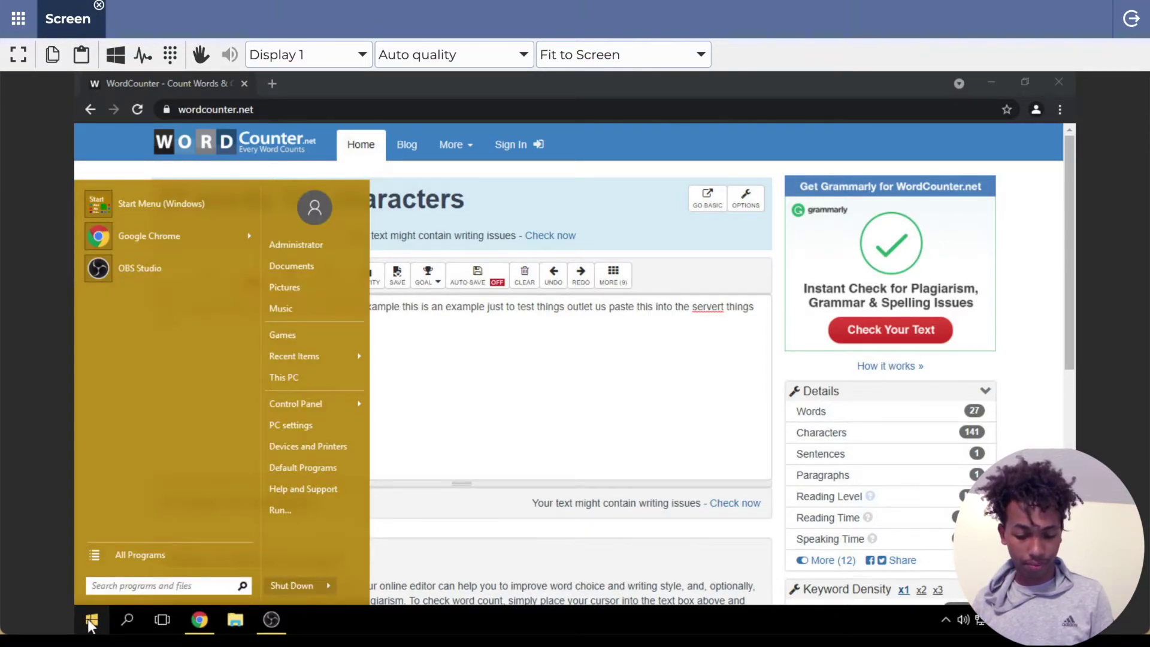
pyautogui.click(138, 168)
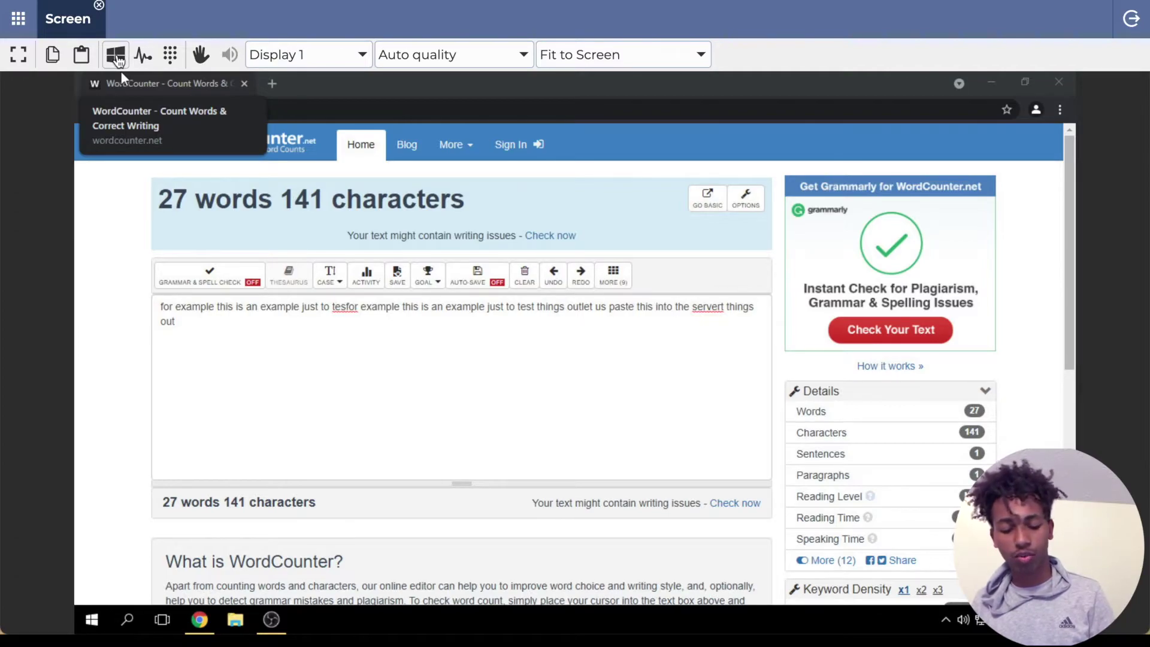
pyautogui.click(91, 622)
pyautogui.click(92, 623)
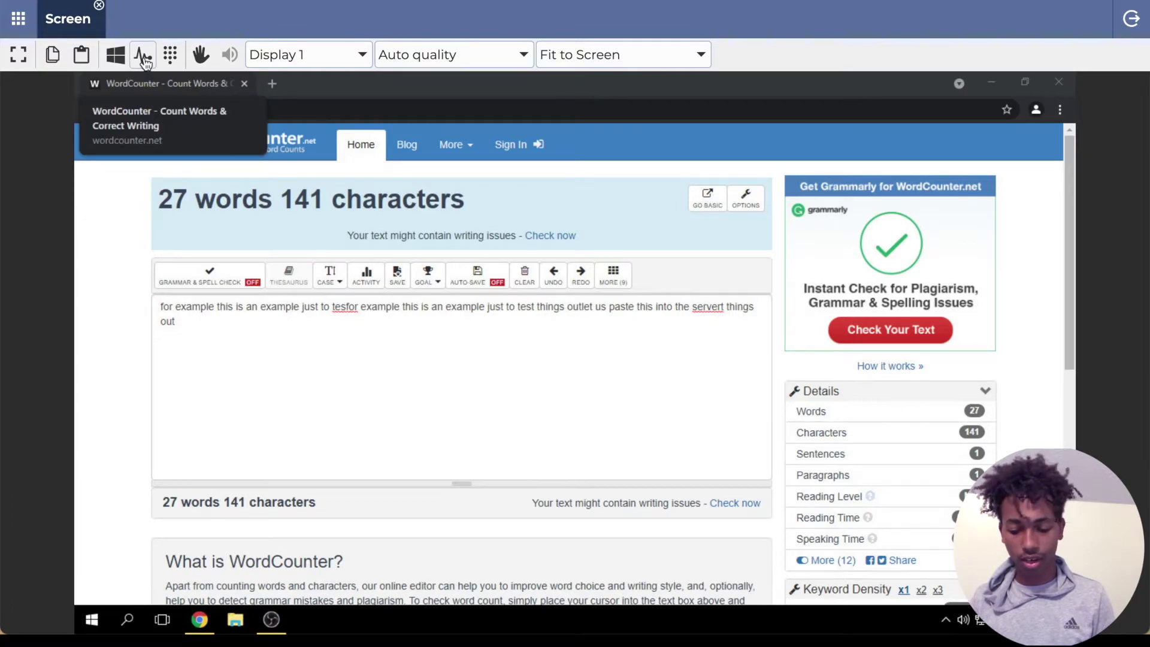
pyautogui.click(144, 60)
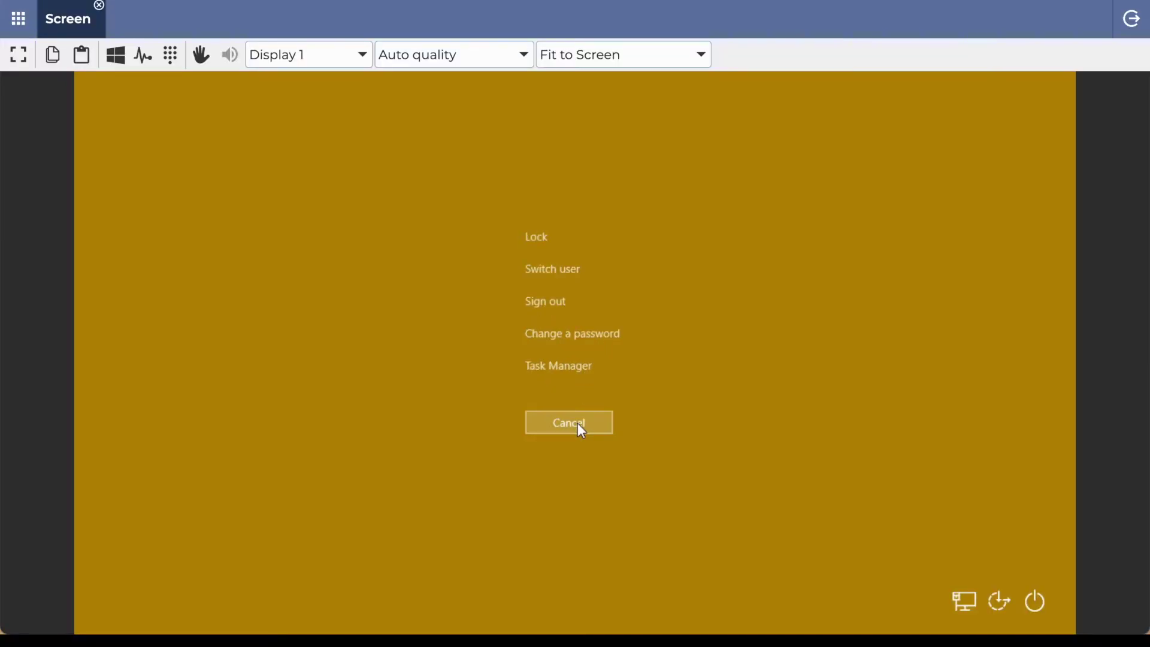
pyautogui.click(578, 423)
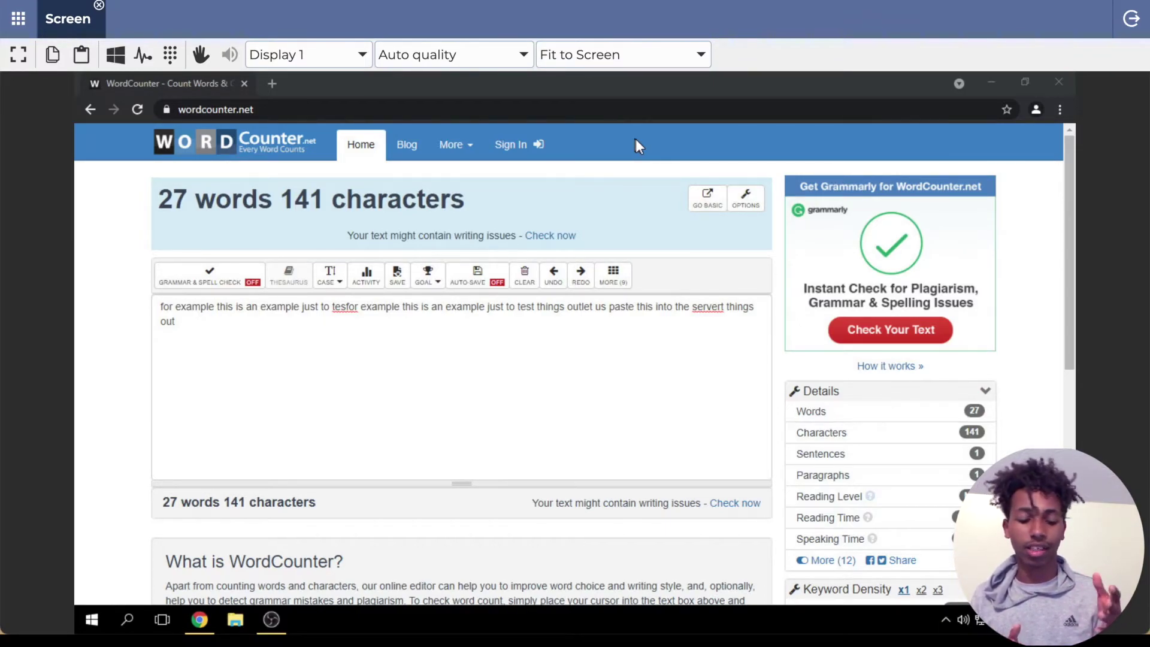
# In the keystroke-sending panel, add Control and try keys V, C, then B.
pyautogui.click(172, 56)
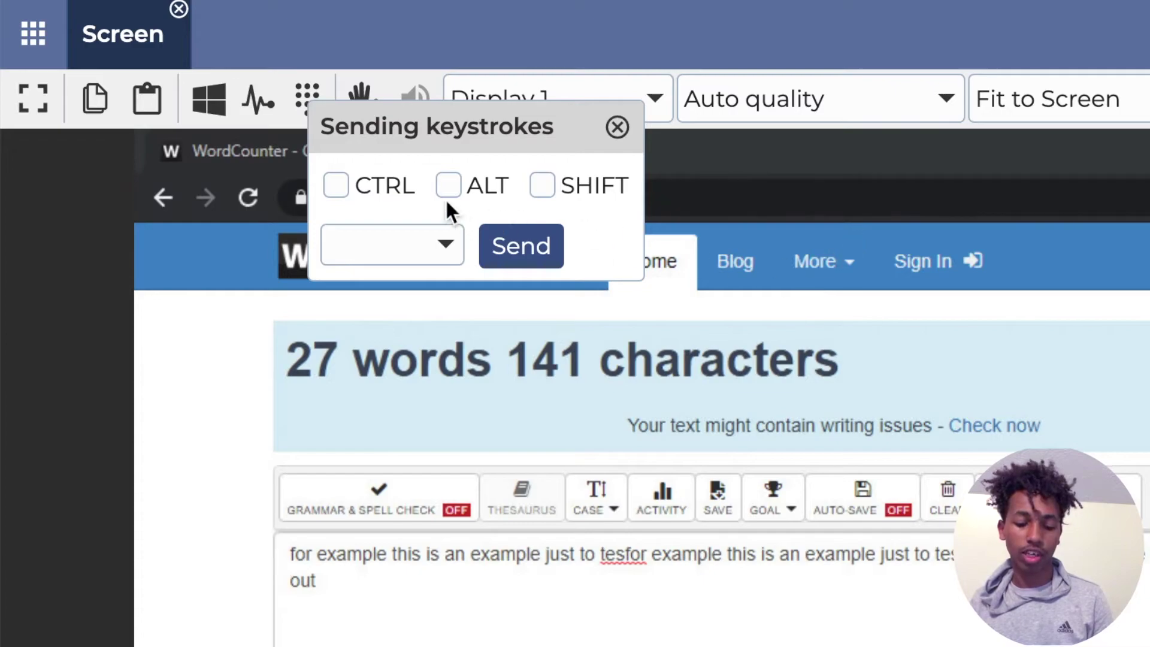
pyautogui.click(336, 185)
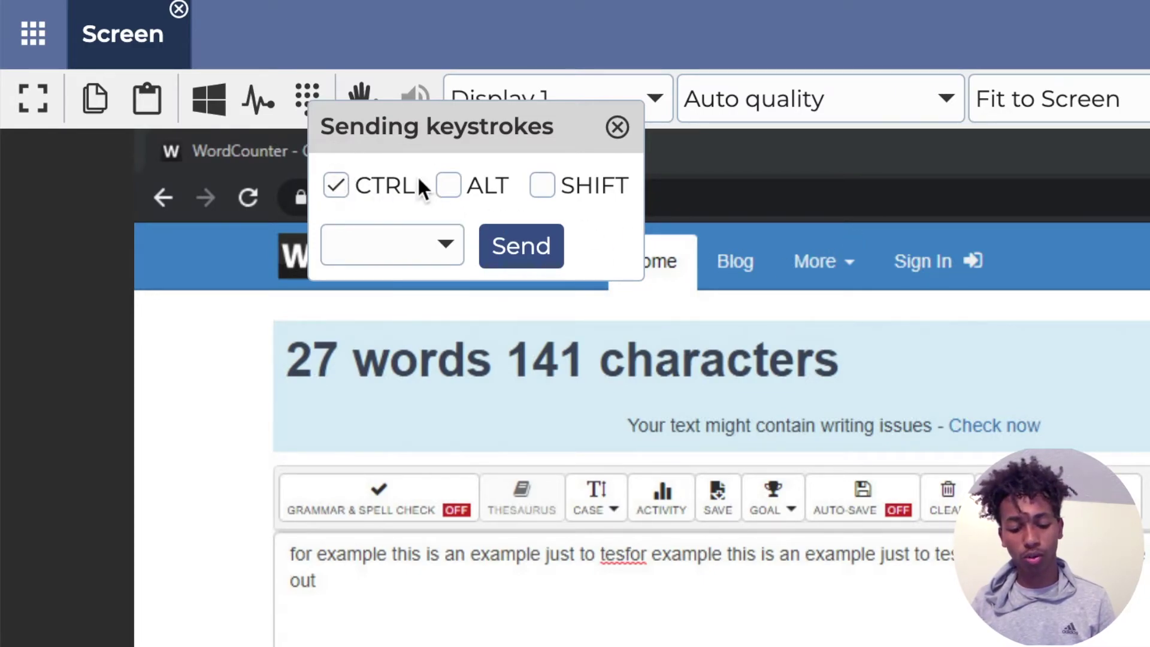
pyautogui.click(396, 250)
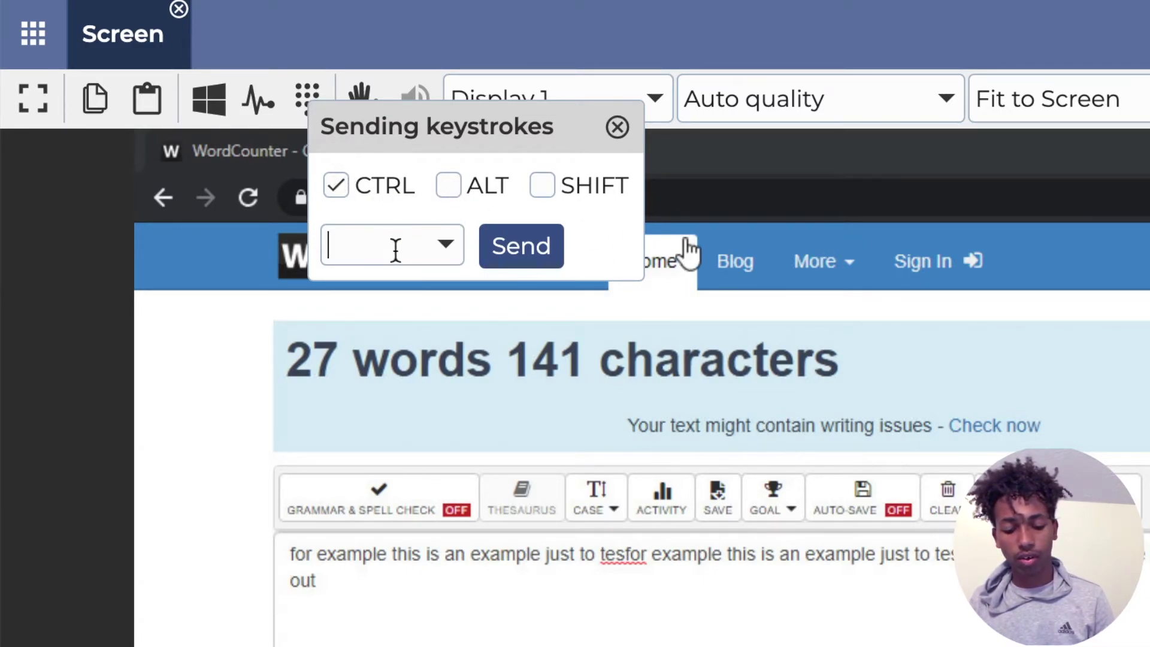
pyautogui.click(449, 246)
pyautogui.scroll(-1, 404, 332)
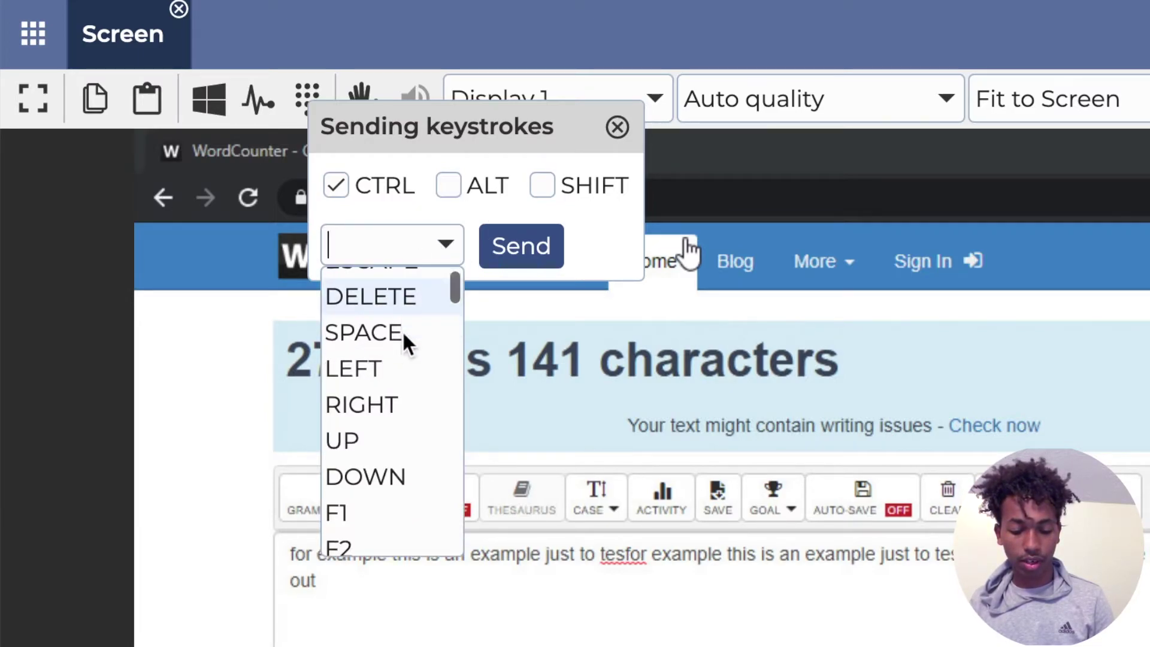
pyautogui.scroll(-20, 403, 335)
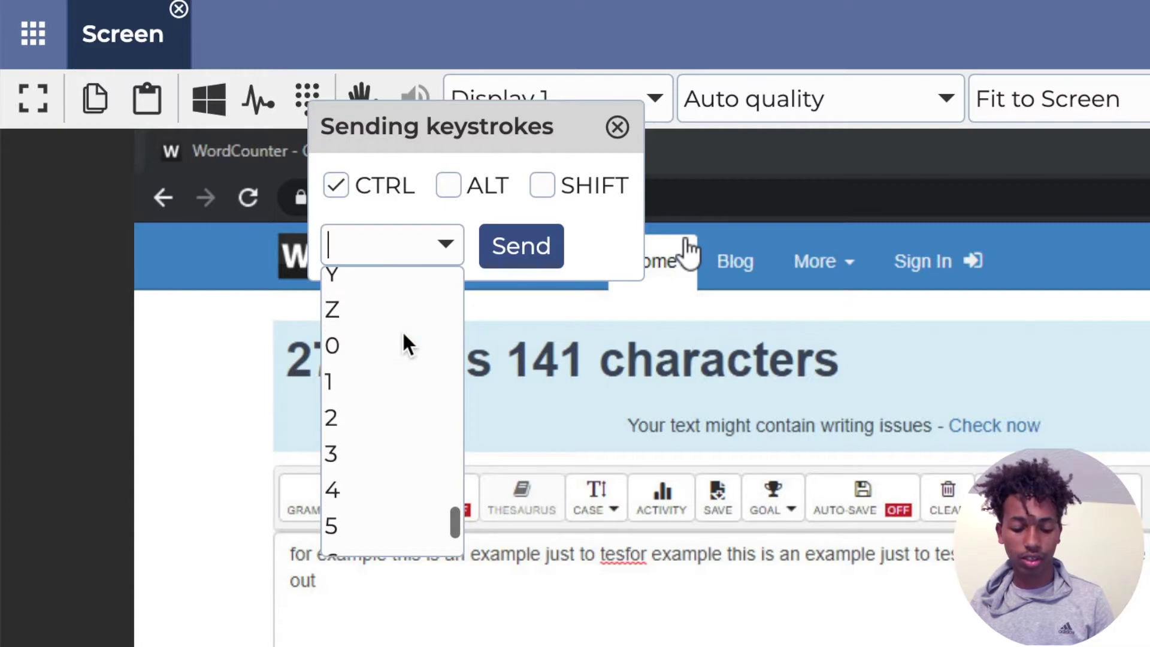
pyautogui.scroll(-3, 403, 343)
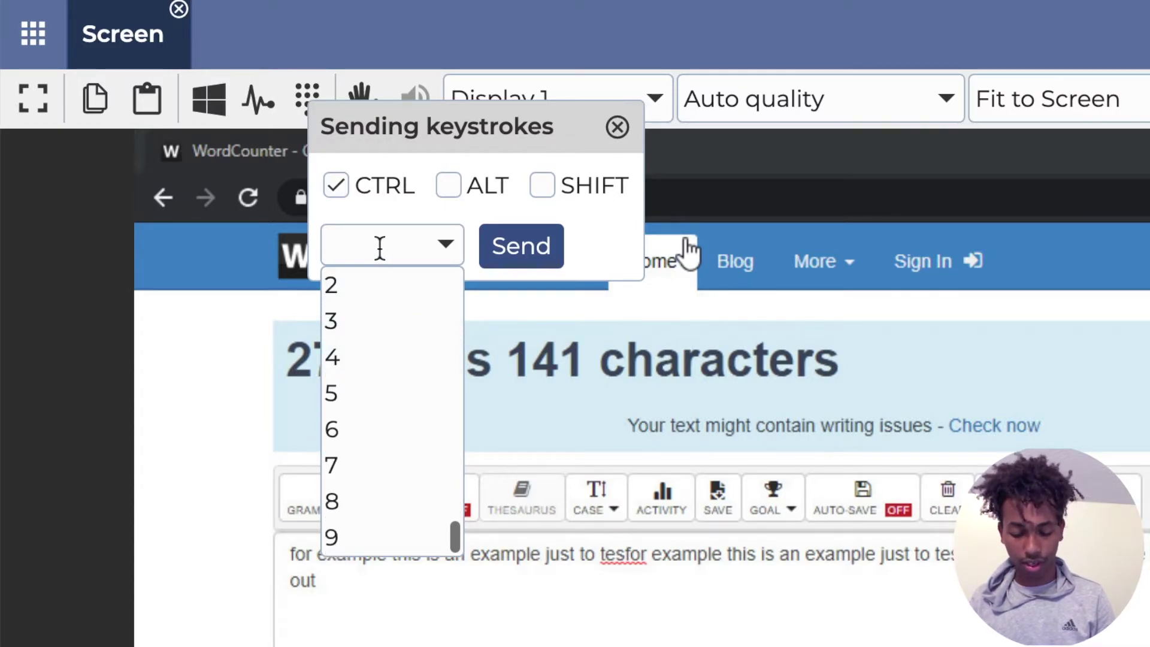
pyautogui.write('V')
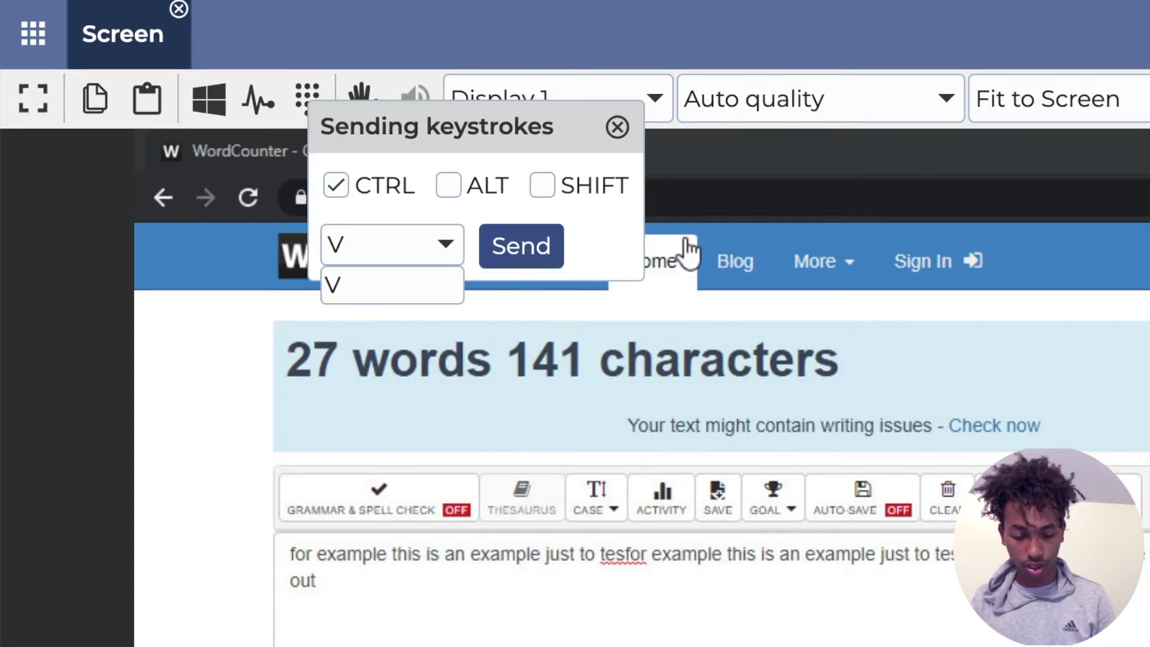
pyautogui.press('BackSpace')
pyautogui.write('C')
pyautogui.press('BackSpace')
pyautogui.write('B')
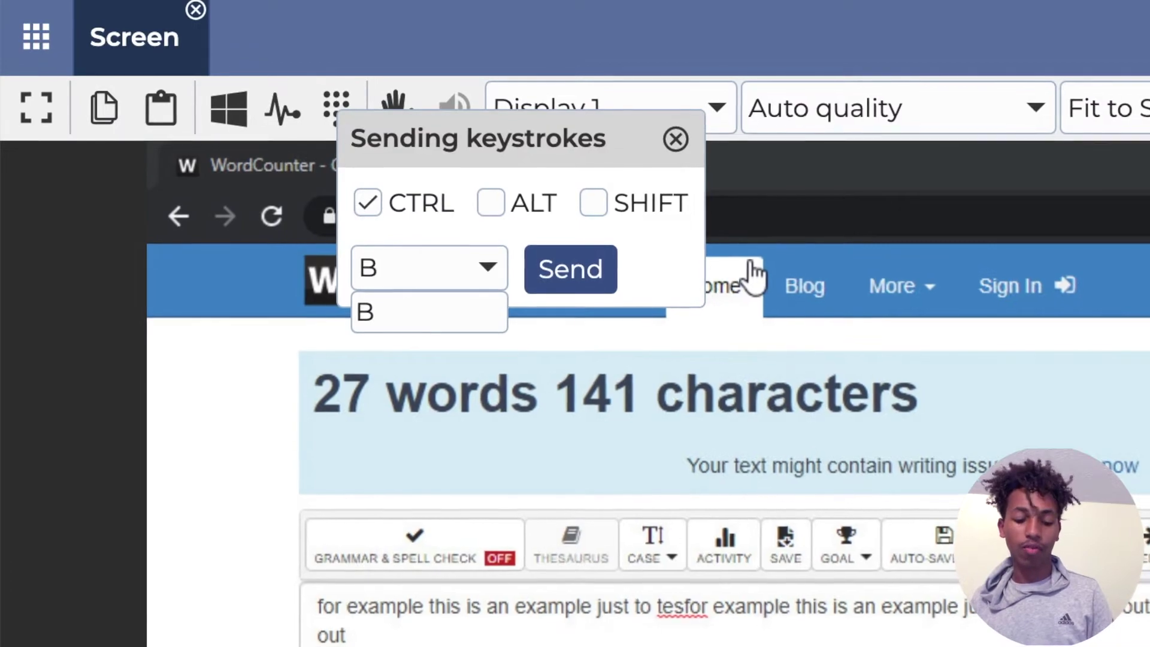
# Toggle Alt, drop Control, erase the key B, and close the panel unsent.
pyautogui.click(492, 203)
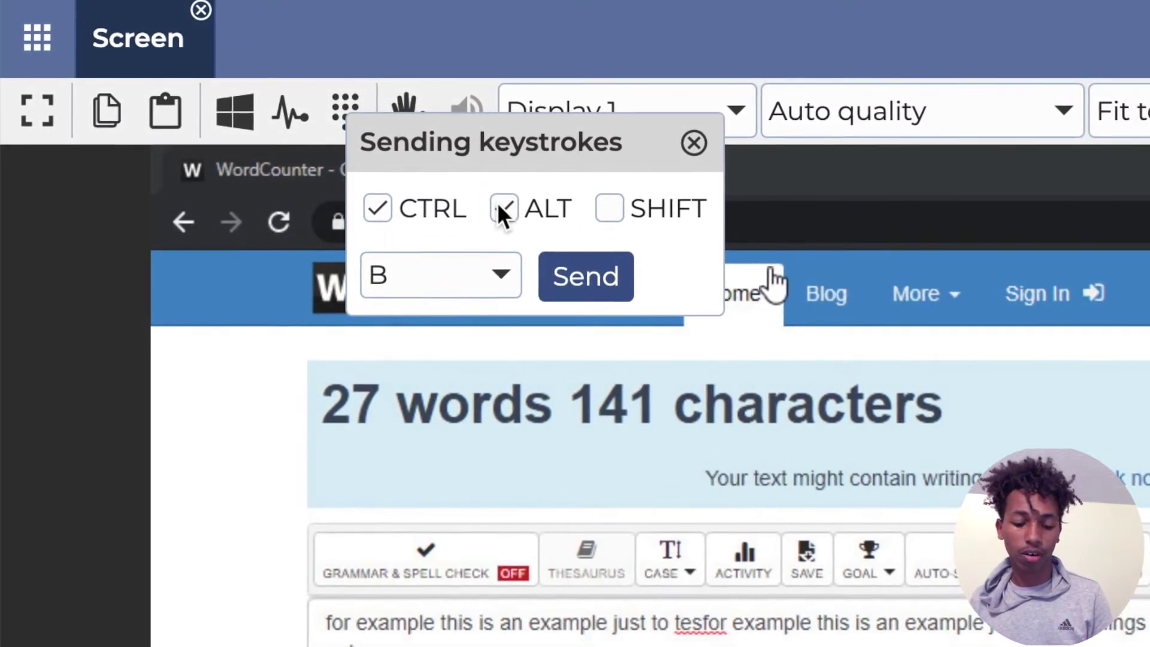
pyautogui.click(505, 207)
pyautogui.click(510, 210)
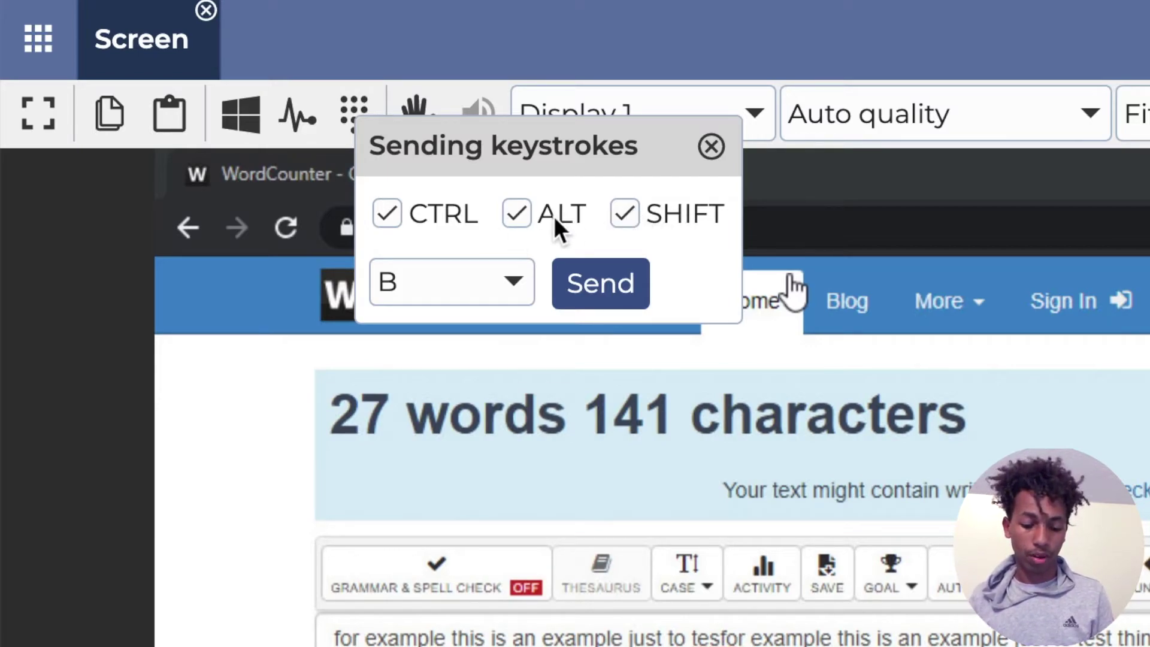
pyautogui.click(386, 216)
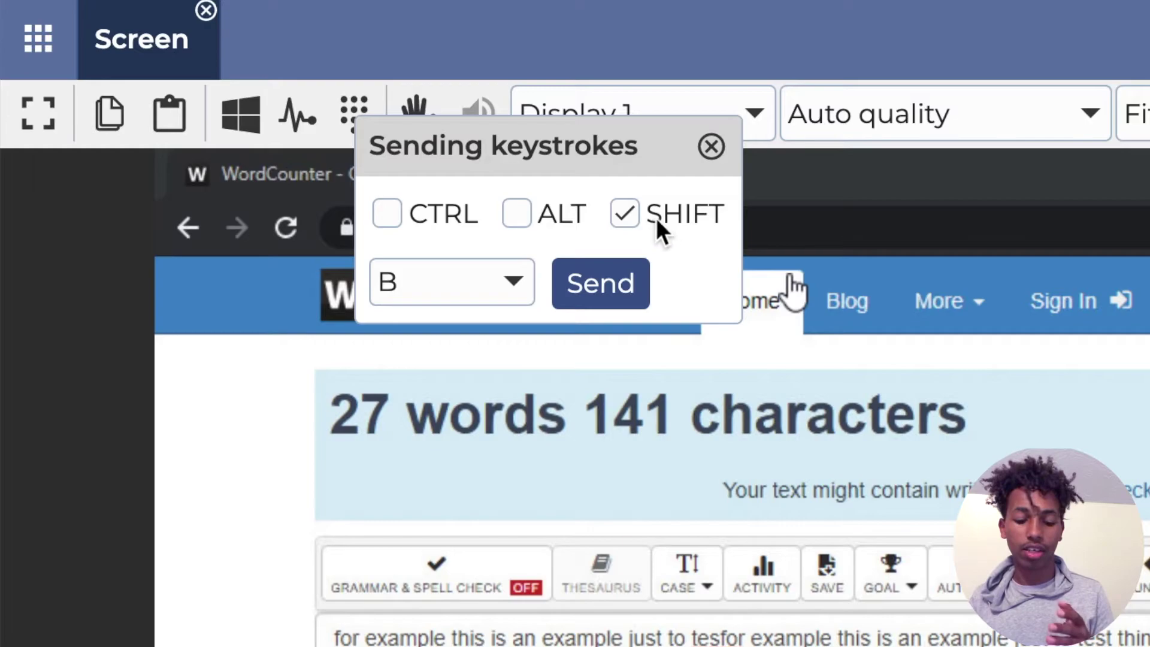
pyautogui.doubleClick(435, 287)
pyautogui.press('BackSpace')
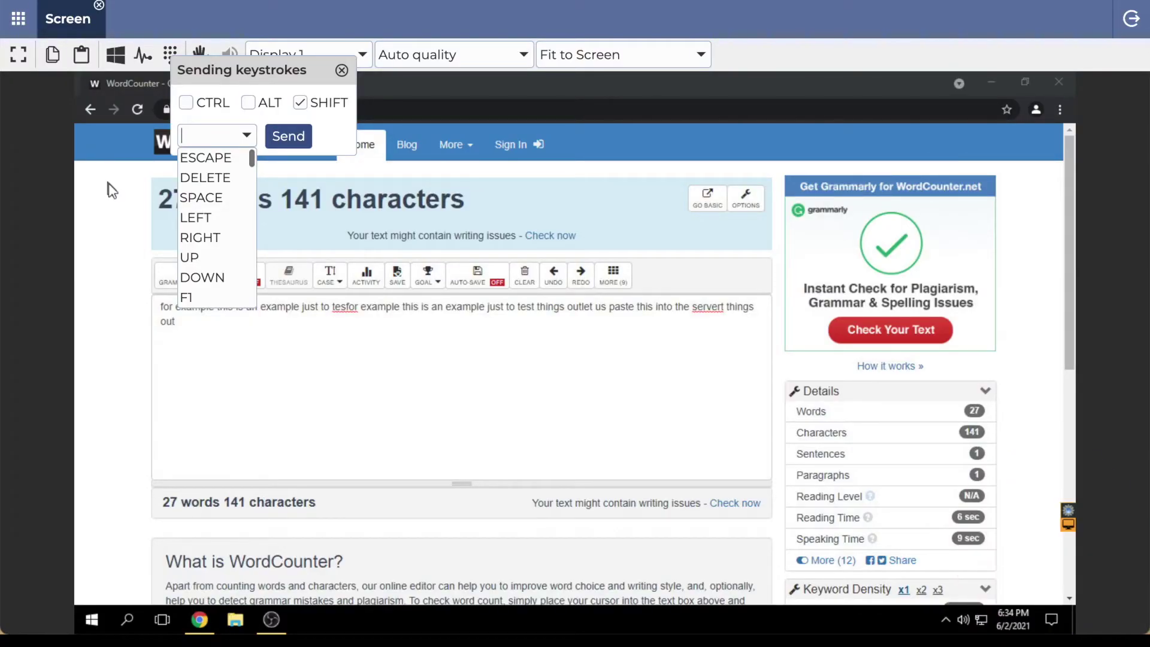
pyautogui.click(109, 188)
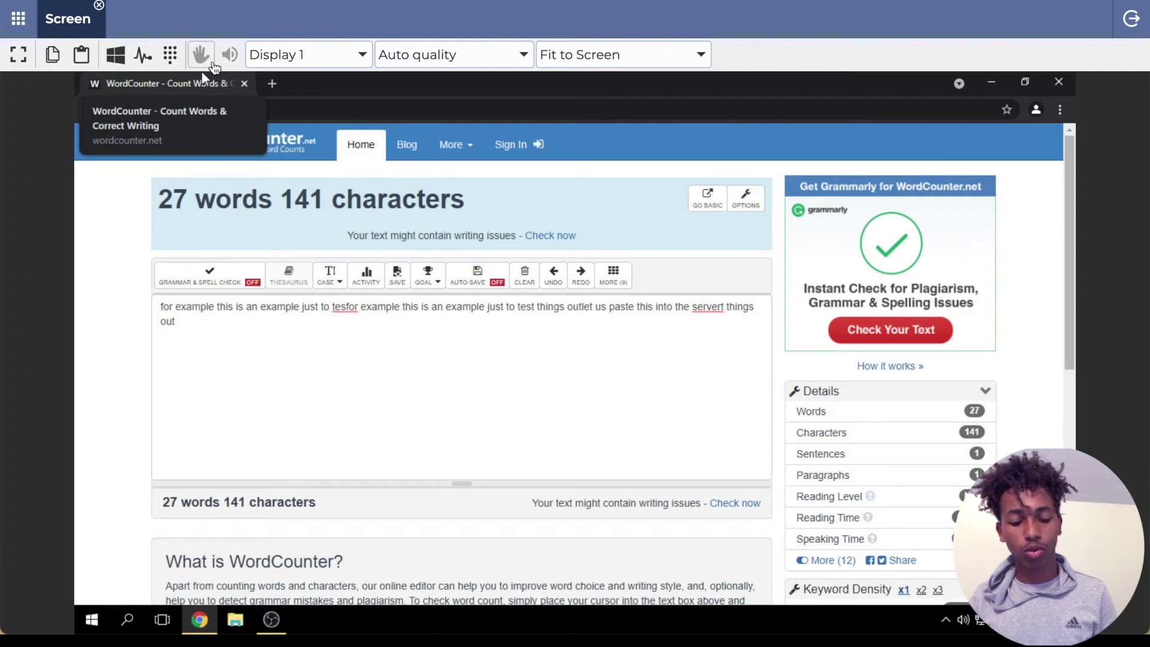
# Take remote control, clear the WordCounter box, and type 'ajflaj;j;k;jasf ;kj'.
pyautogui.click(203, 60)
pyautogui.click(295, 337)
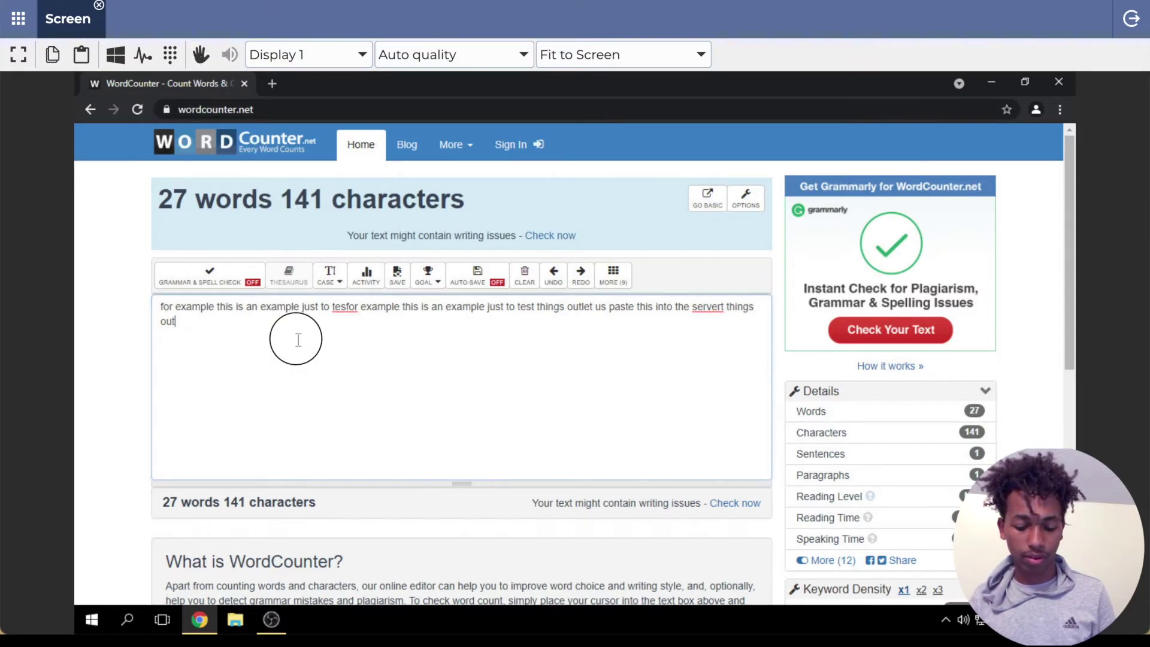
pyautogui.hotkey('ctrl', 'a')
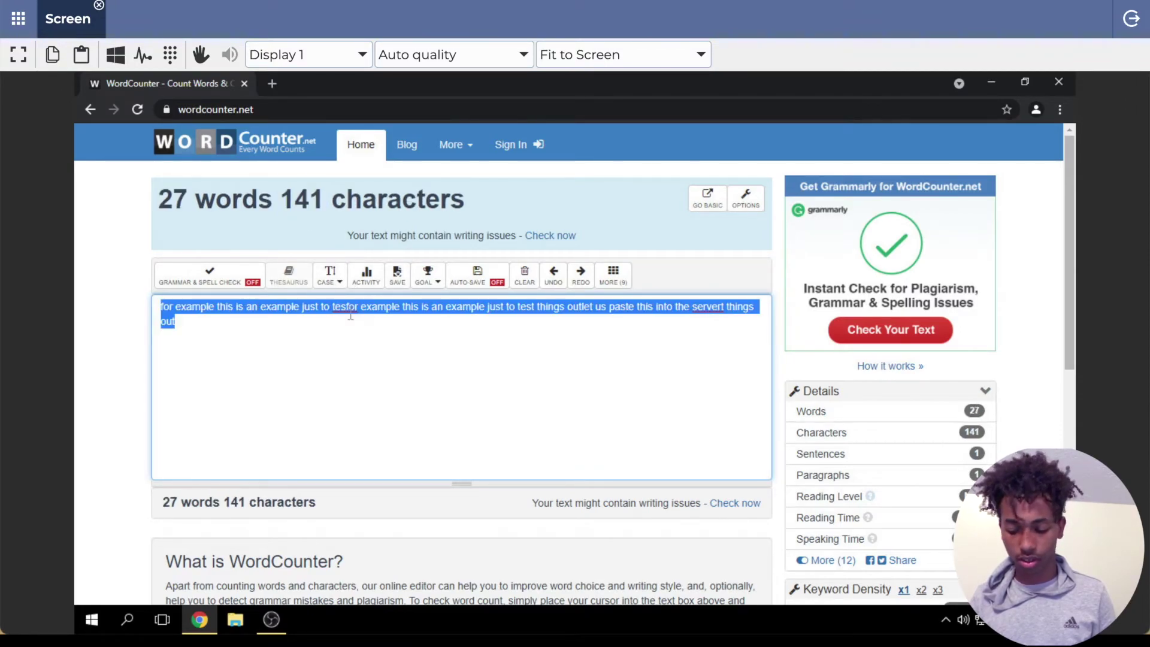
pyautogui.hotkey('ctrl', 'x')
pyautogui.write('ajflaj;j;k;jasf ;kj')
pyautogui.scroll(-6, 520, 213)
pyautogui.scroll(6, 520, 213)
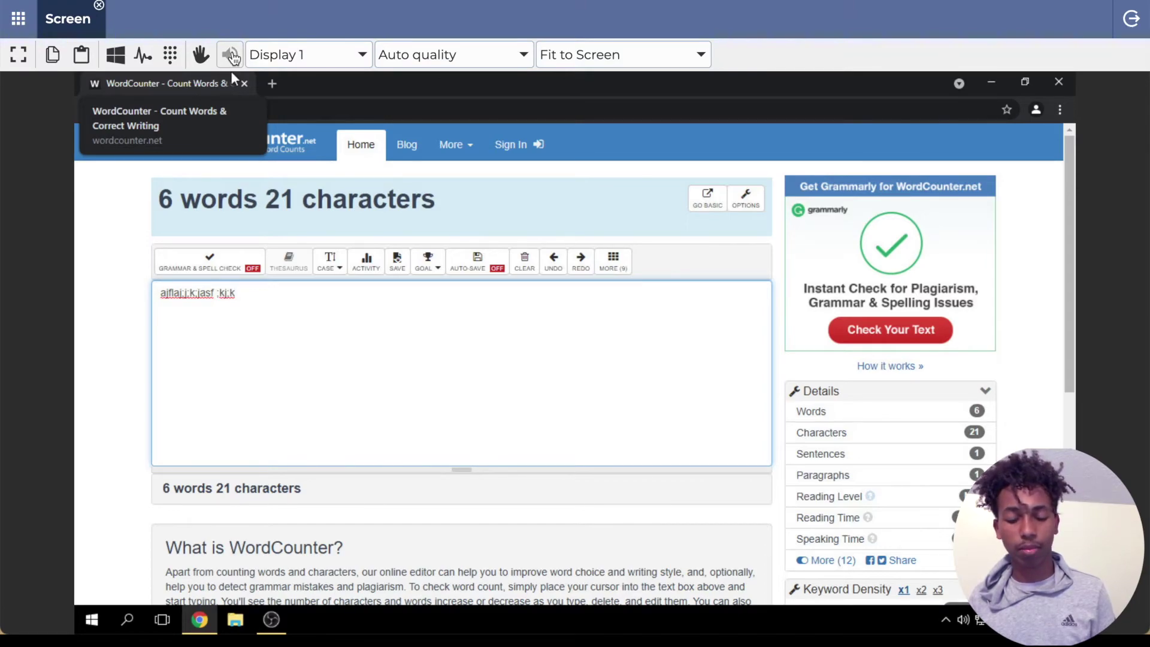
# Check the display list and keep Display 1 as the shown display.
pyautogui.click(363, 58)
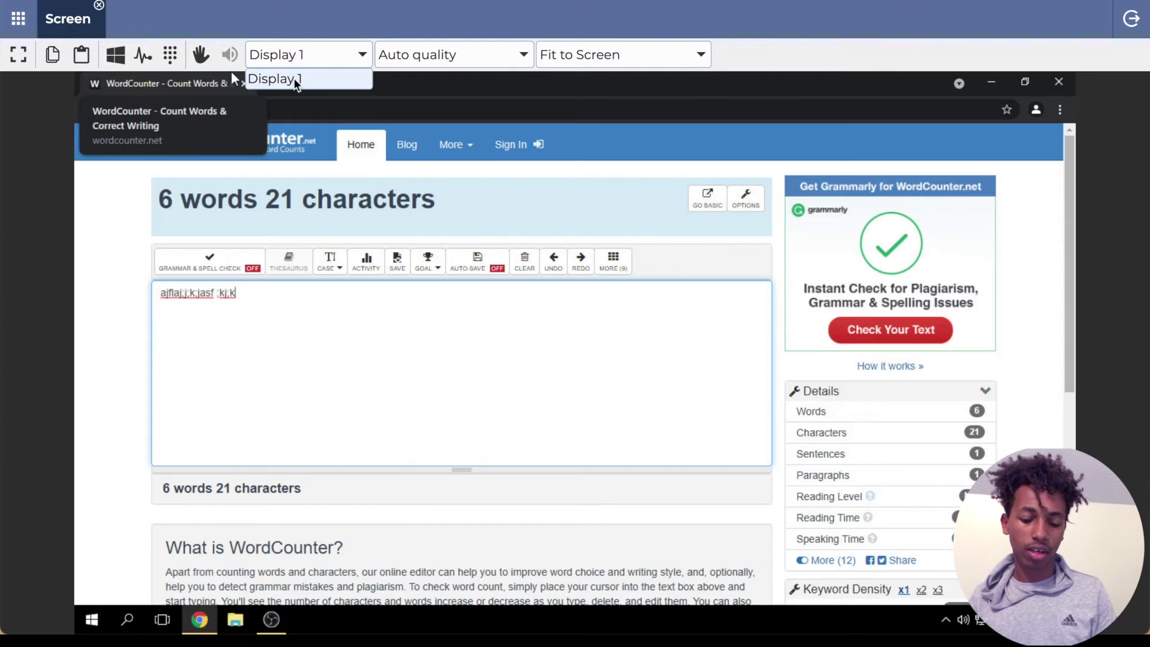
pyautogui.click(367, 37)
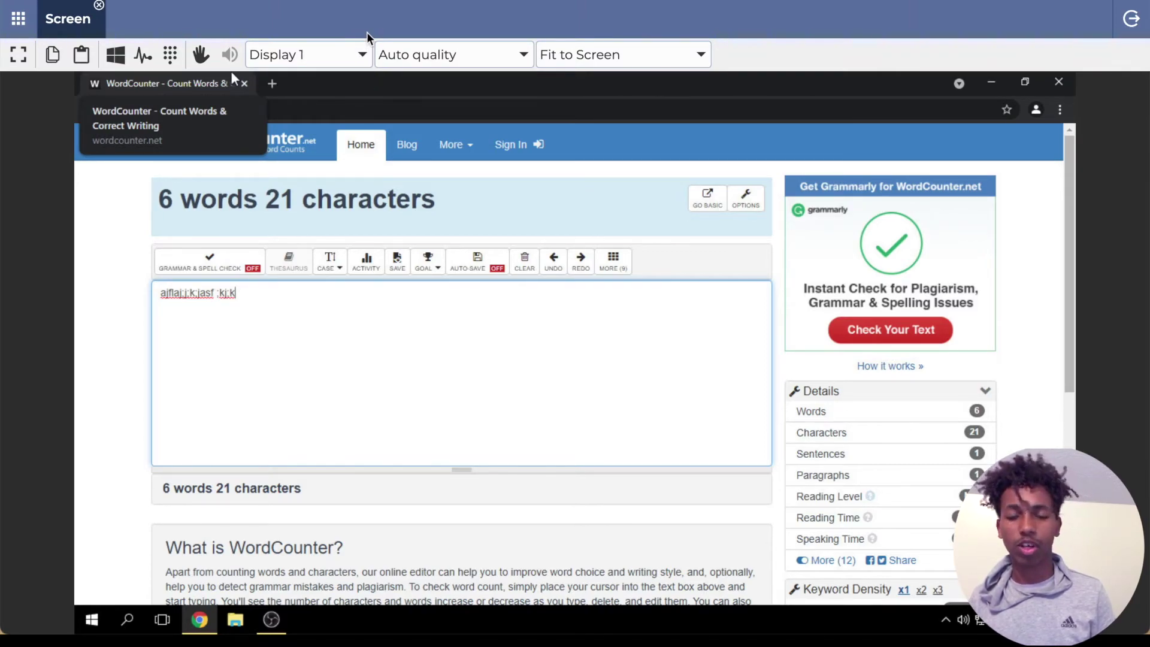
pyautogui.click(360, 54)
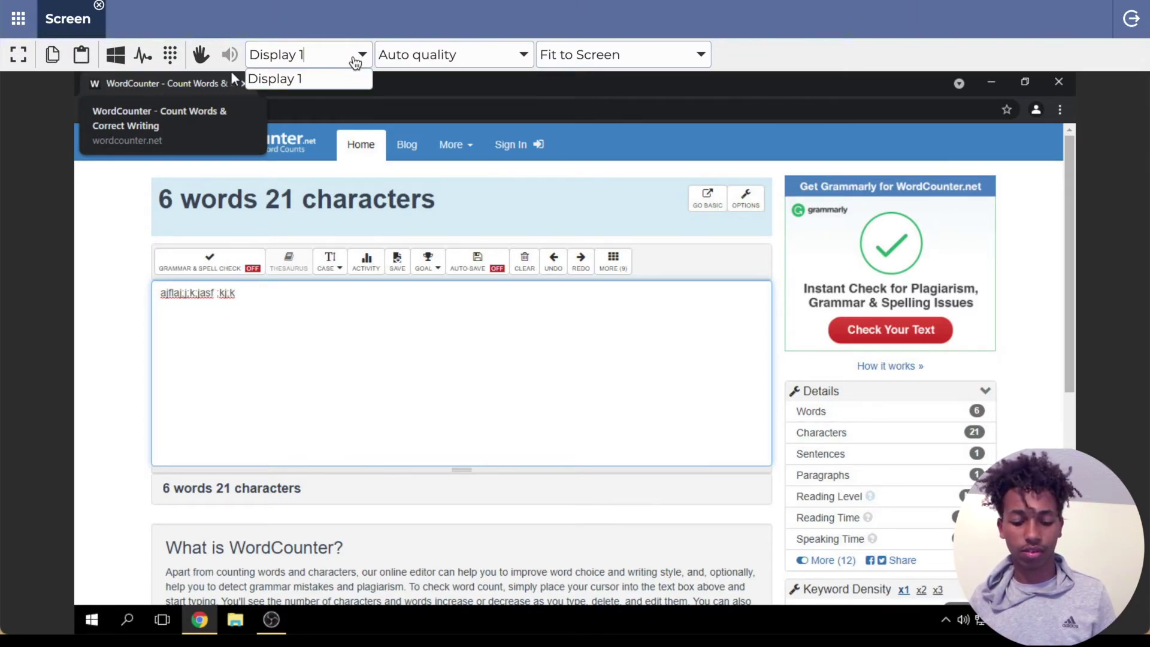
pyautogui.click(328, 76)
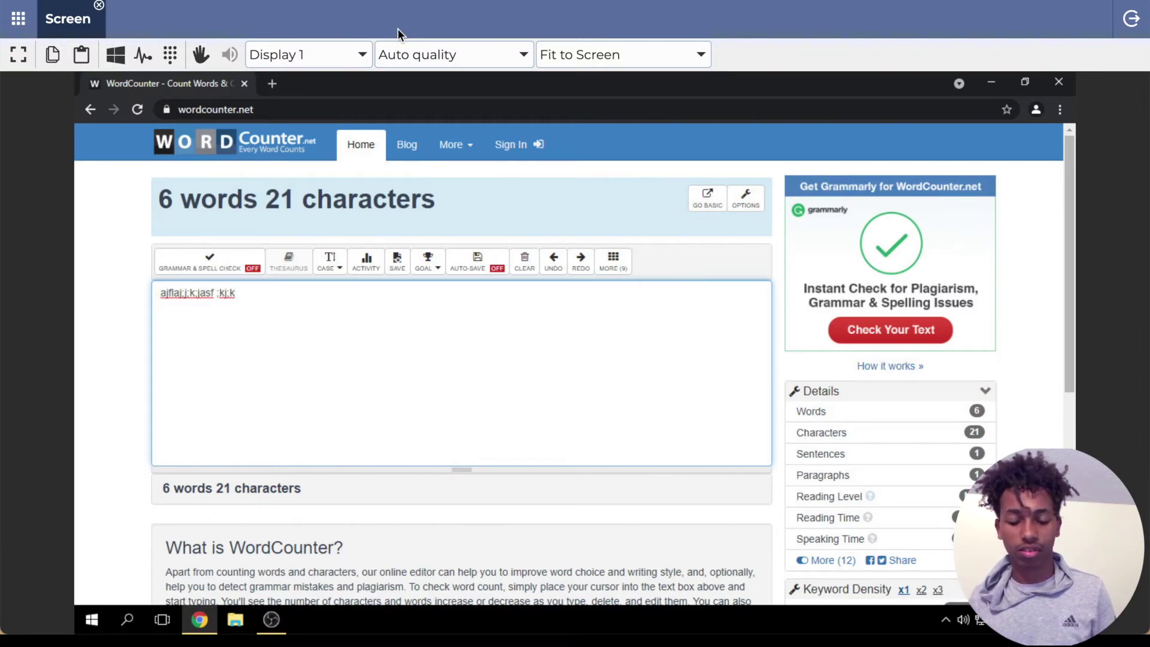
# Switch the stream quality from Auto quality to Medium quality.
pyautogui.click(527, 59)
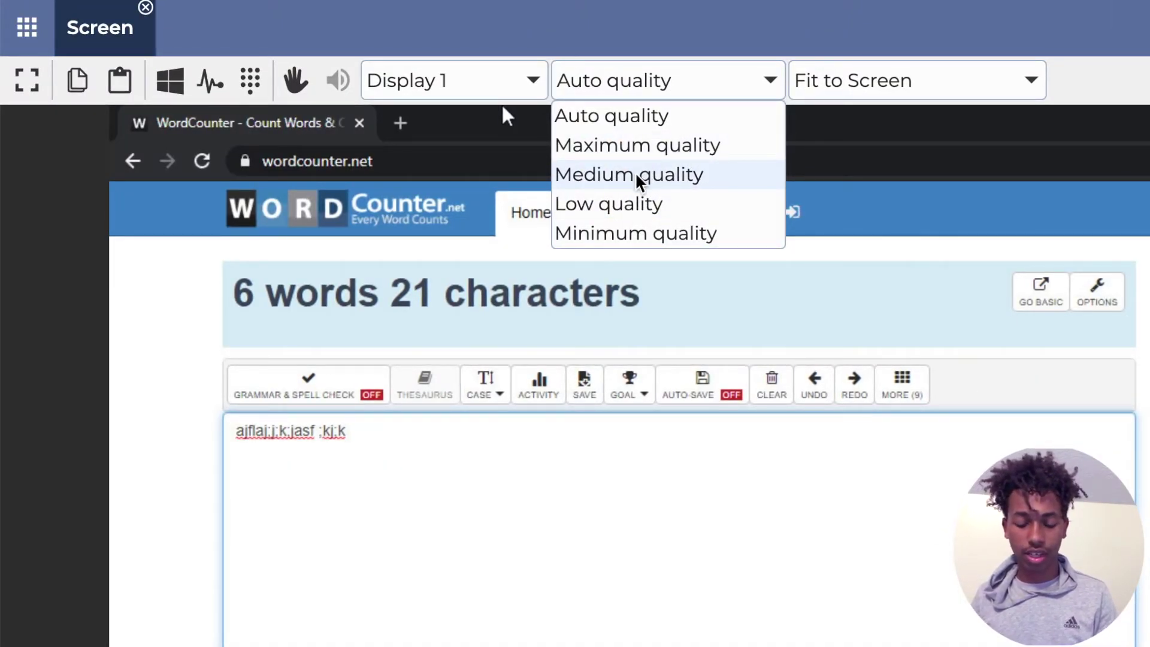
pyautogui.click(686, 49)
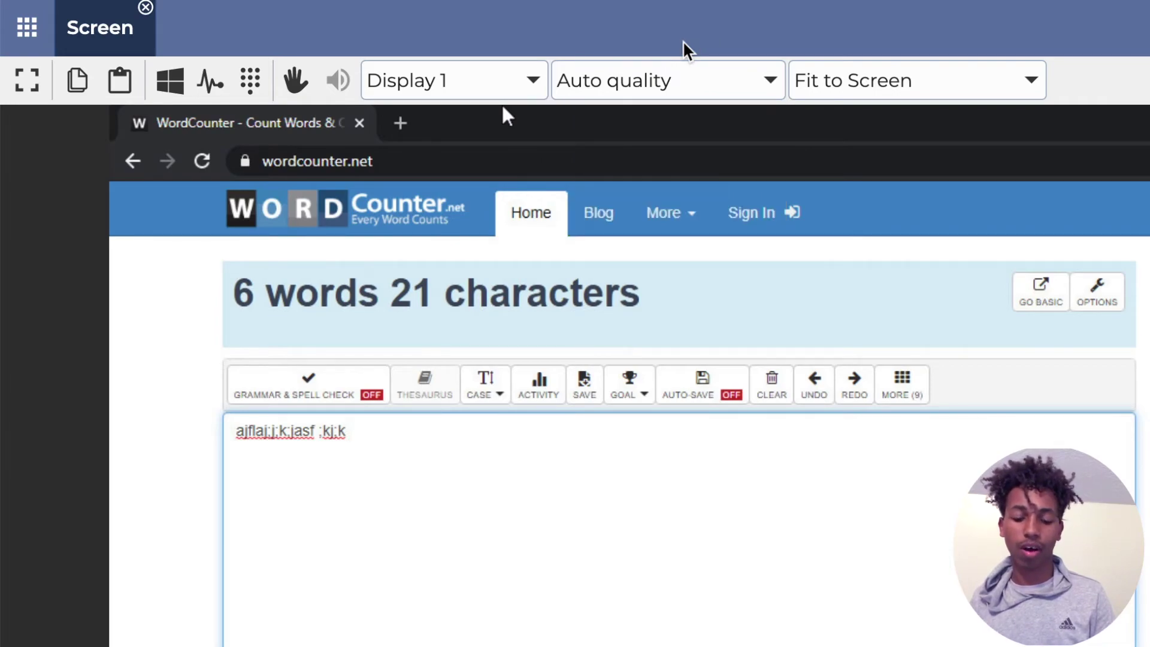
pyautogui.click(766, 83)
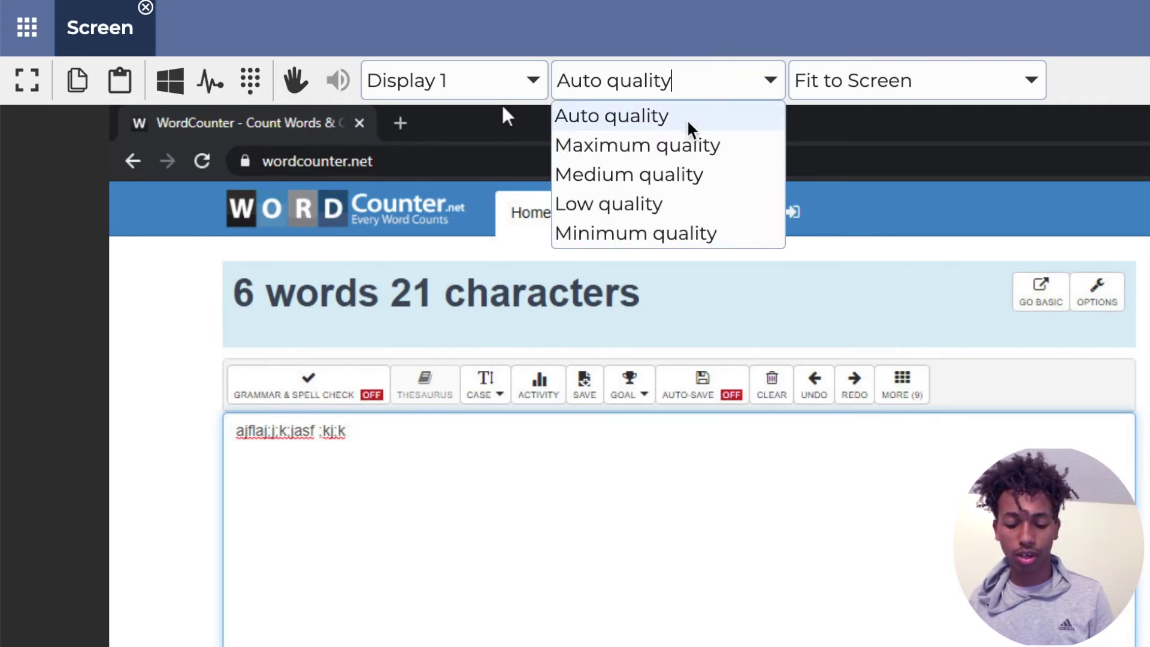
pyautogui.click(686, 49)
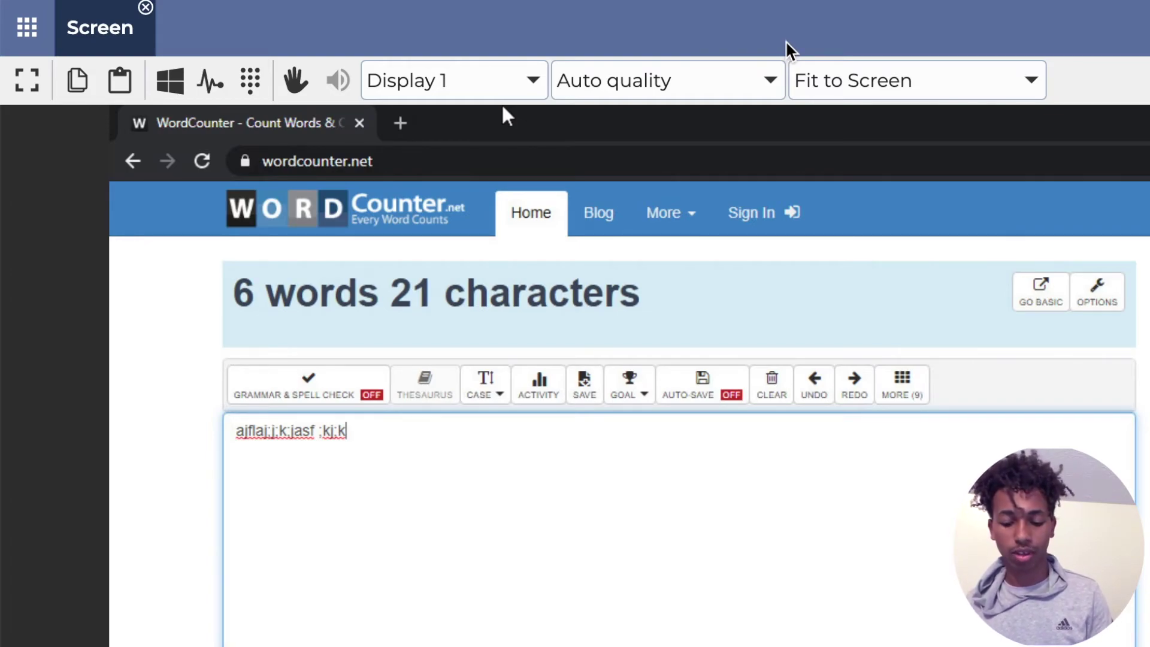
pyautogui.click(768, 84)
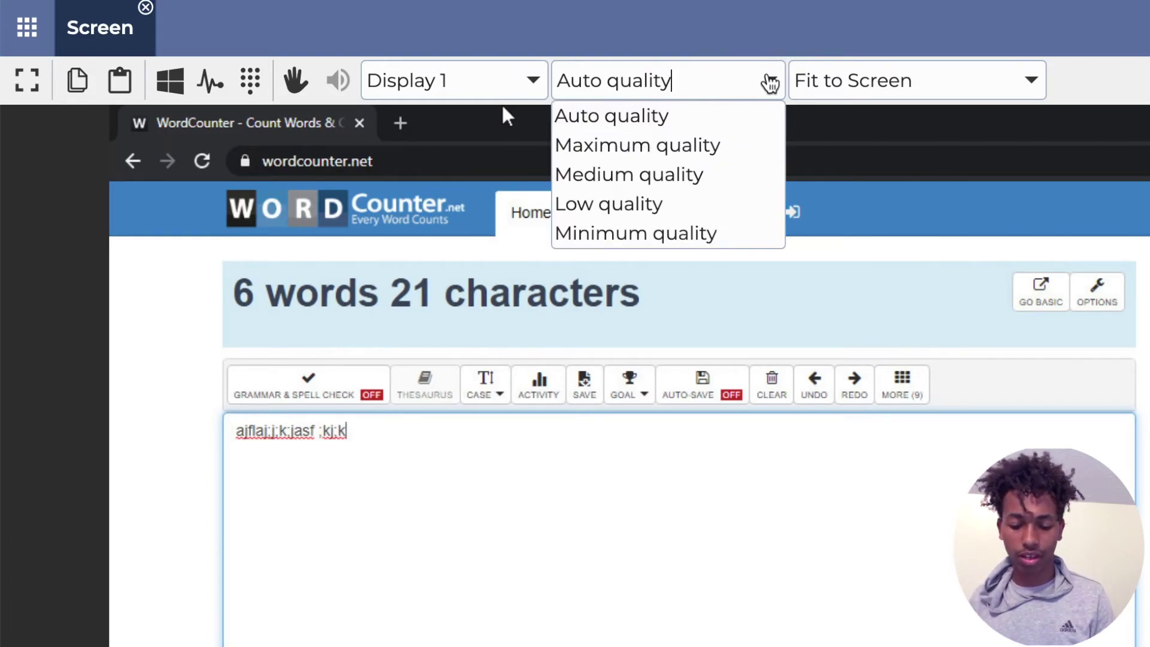
pyautogui.click(658, 117)
pyautogui.click(766, 80)
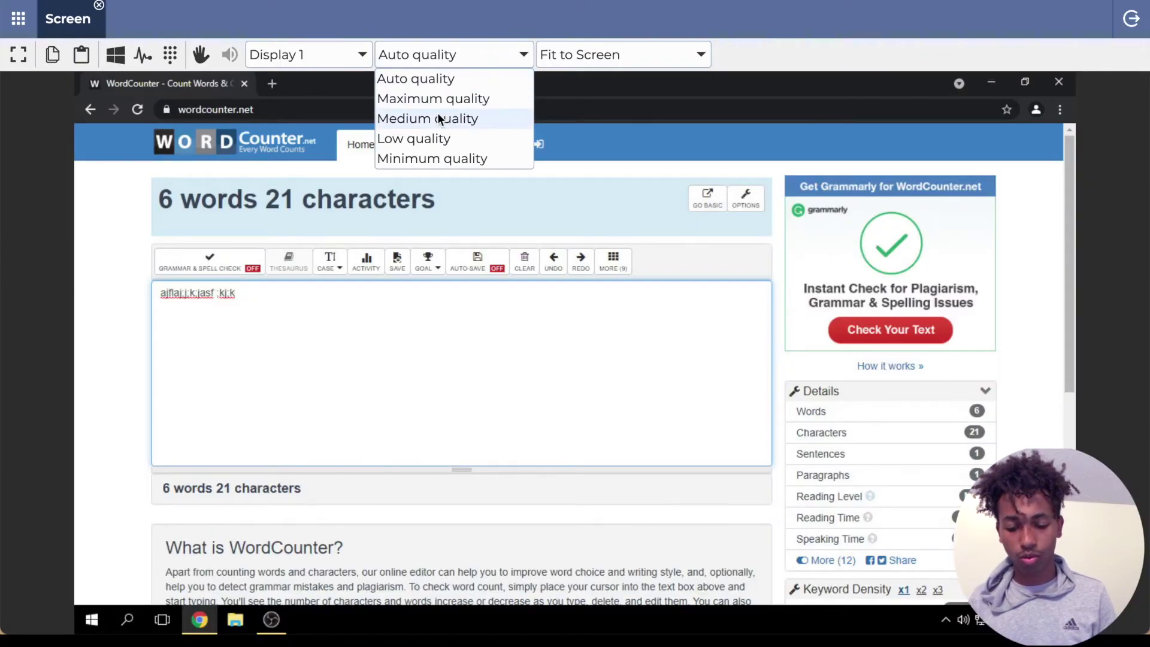
pyautogui.click(439, 119)
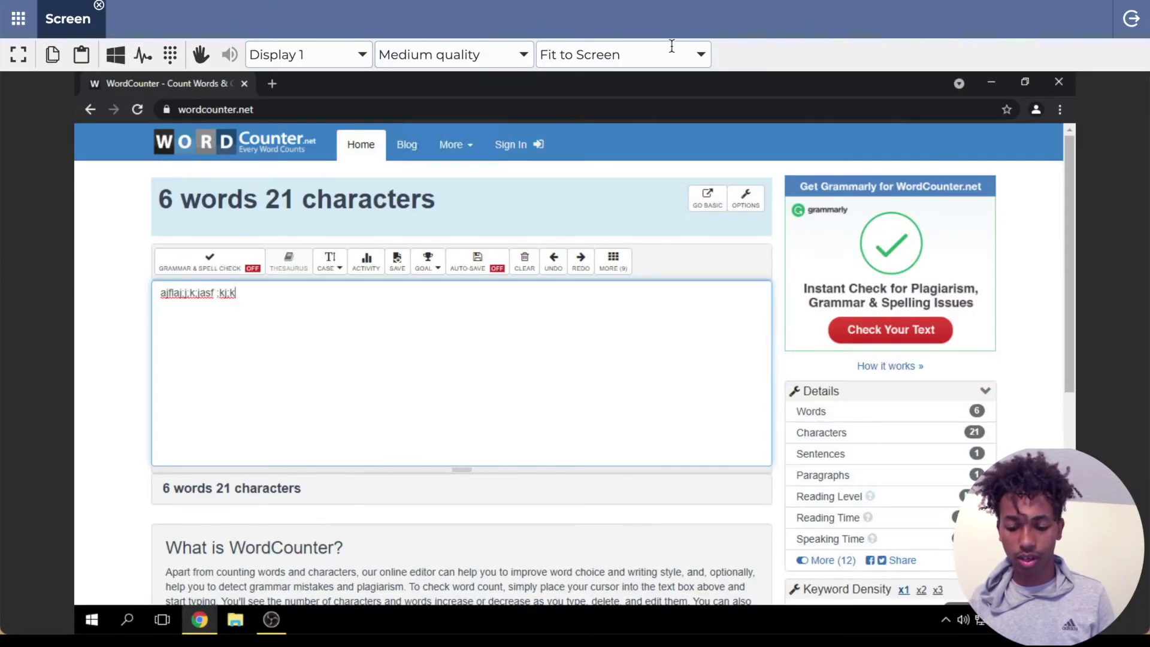
pyautogui.click(699, 54)
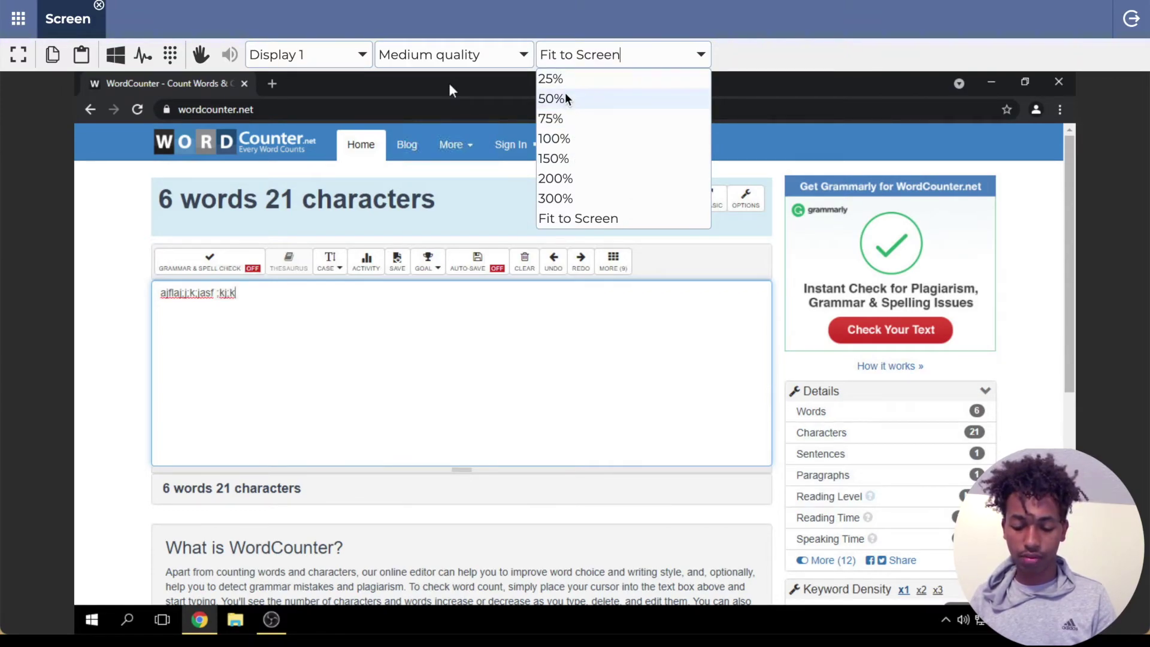
# Scale the remote screen to 25%, then 50%, 75%, and 100%.
pyautogui.click(590, 79)
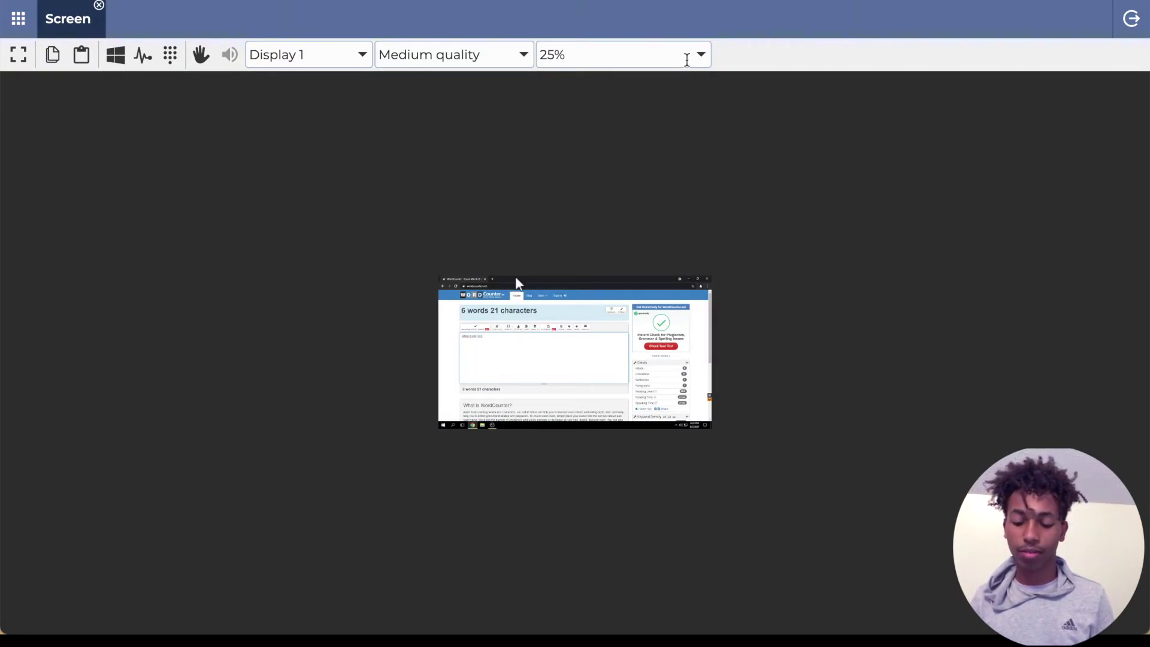
pyautogui.click(707, 54)
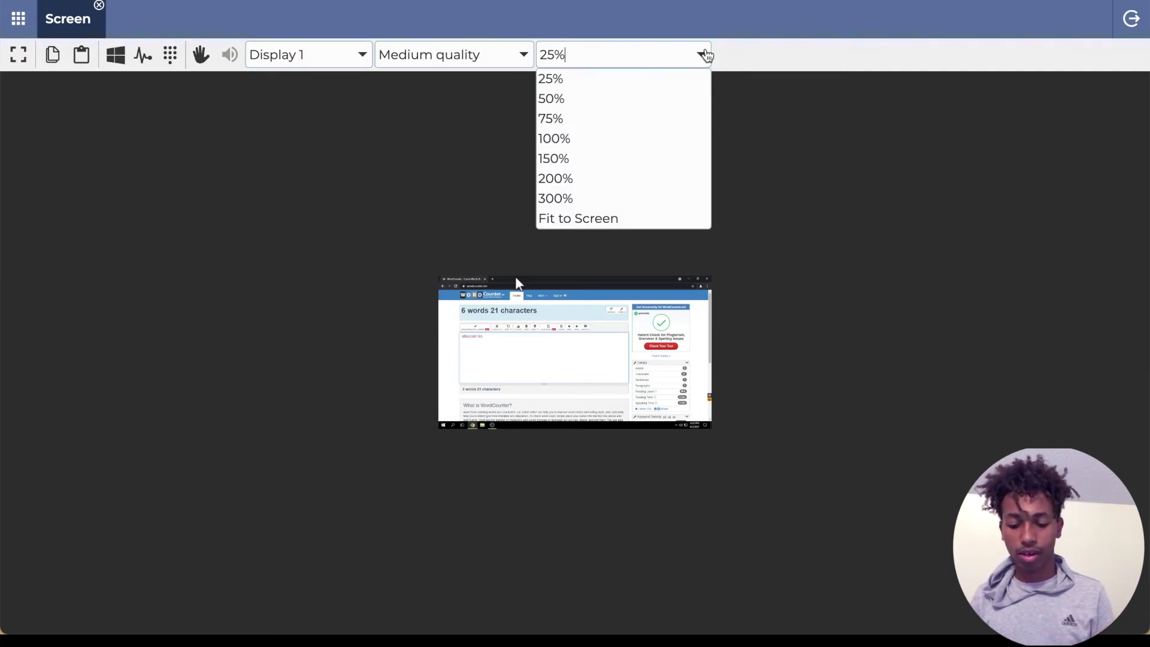
pyautogui.click(604, 99)
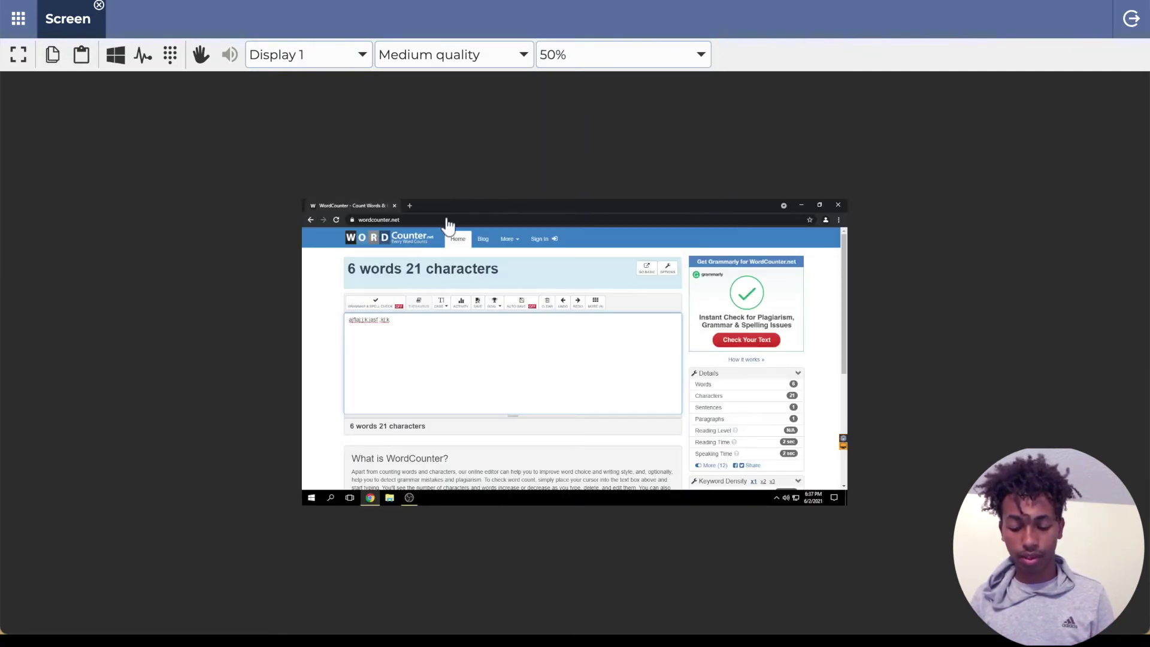
pyautogui.click(707, 54)
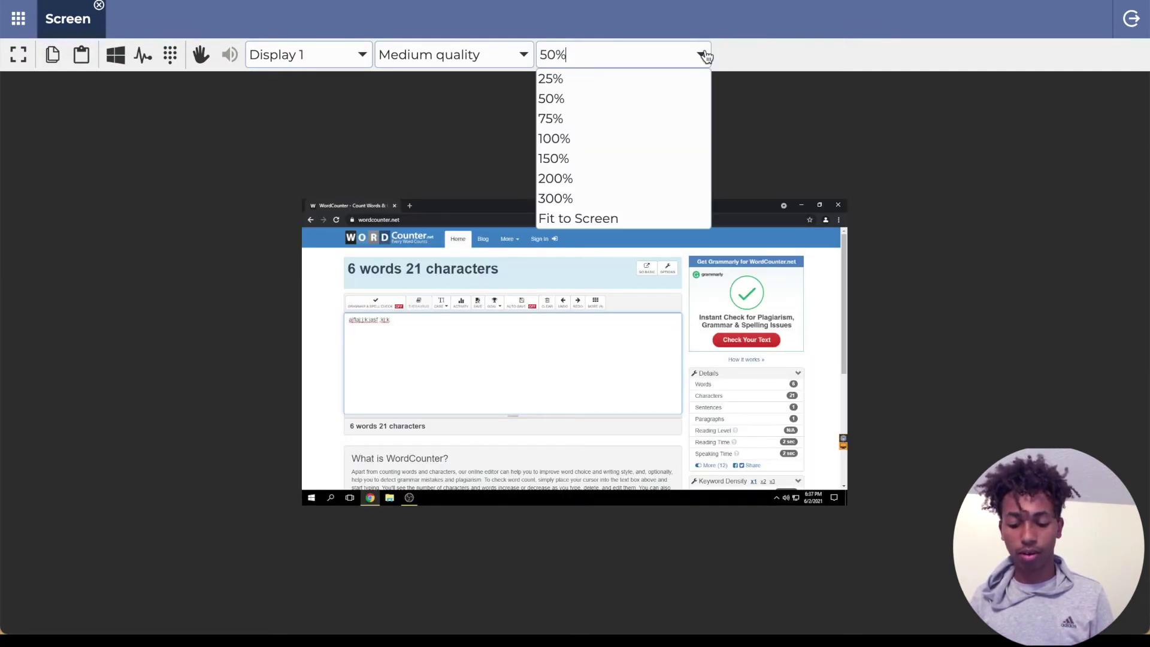
pyautogui.click(585, 119)
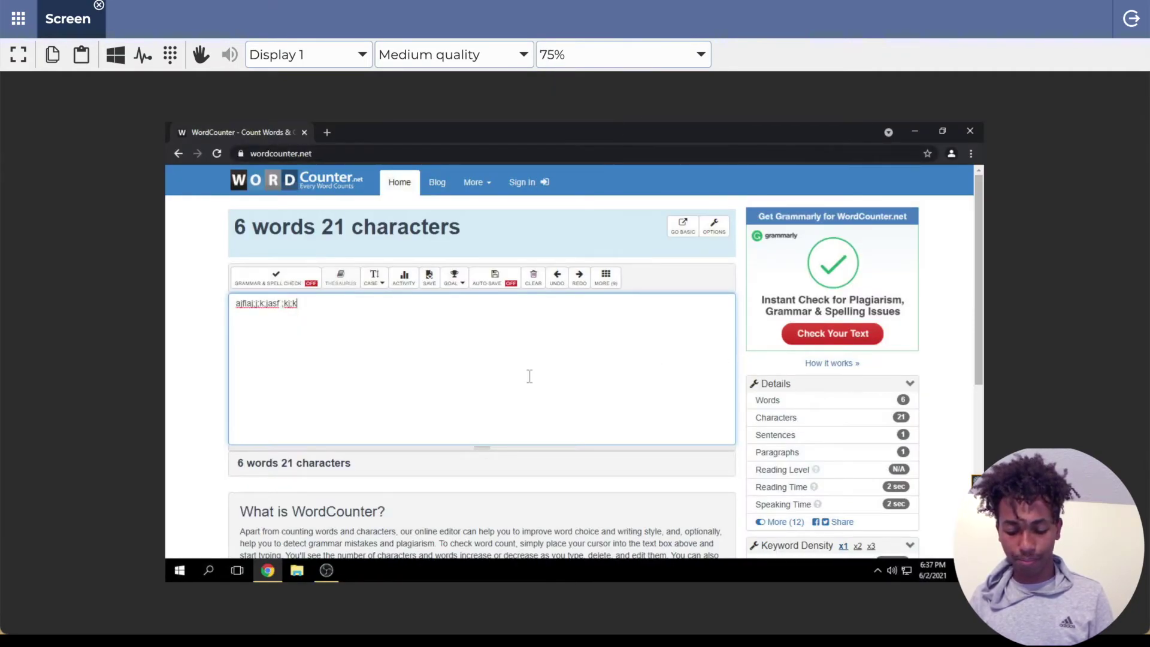
pyautogui.click(705, 57)
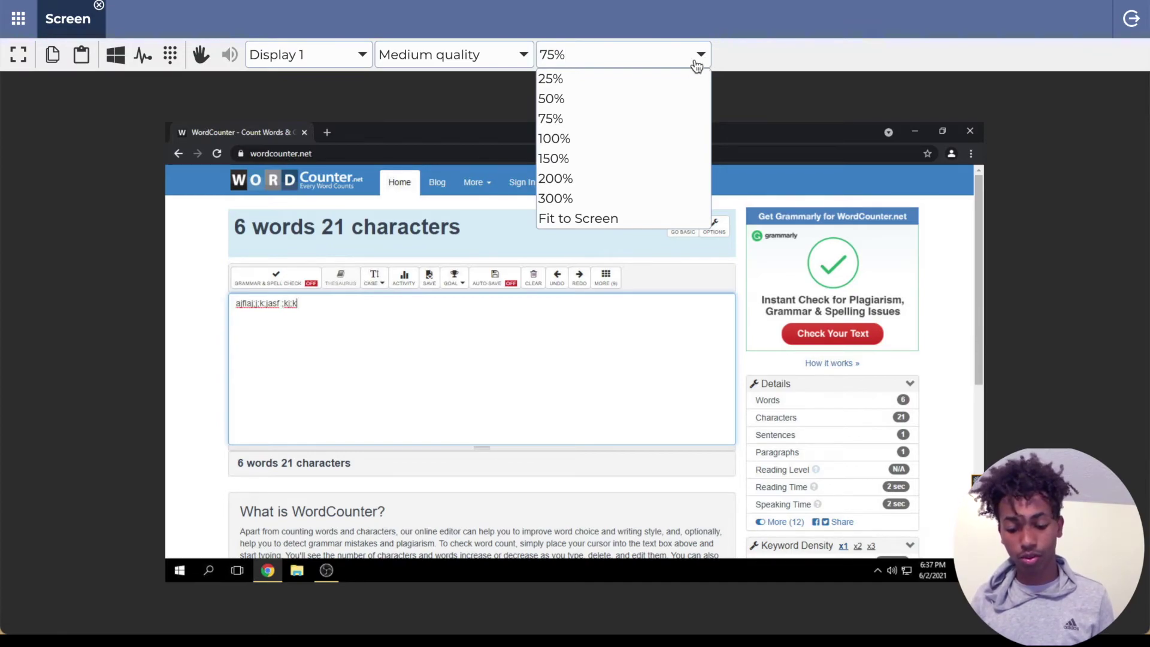
pyautogui.click(570, 138)
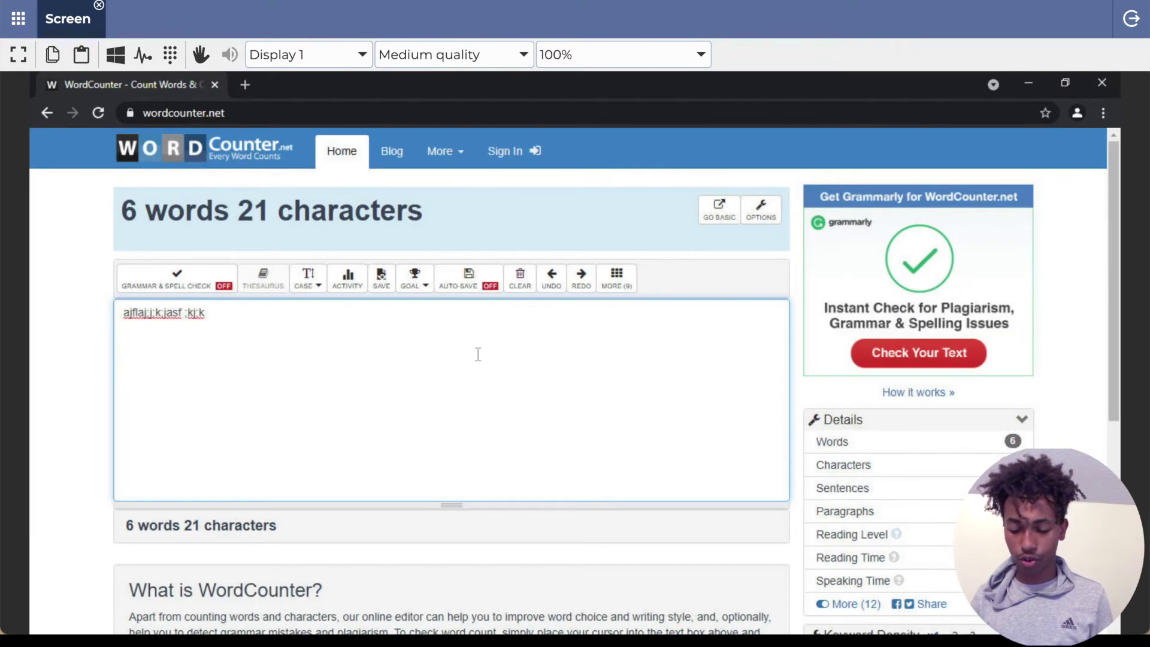
# Magnify to 300%, return to Fit to Screen, then reveal the desktop.
pyautogui.scroll(-7, 478, 354)
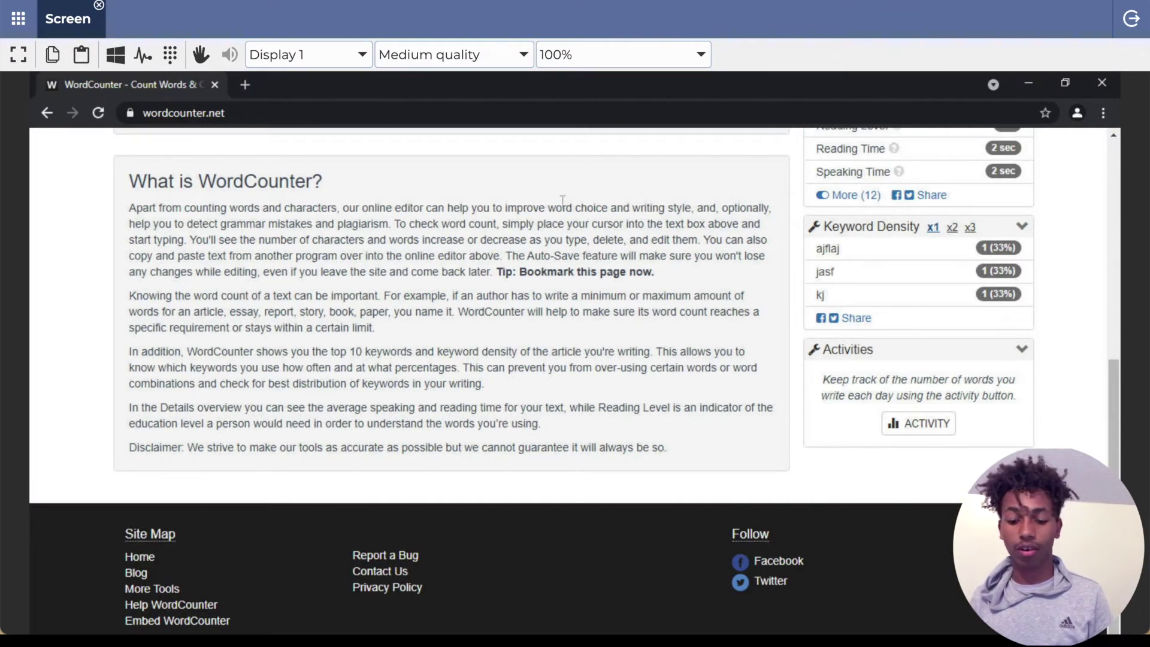
pyautogui.click(657, 54)
pyautogui.click(576, 200)
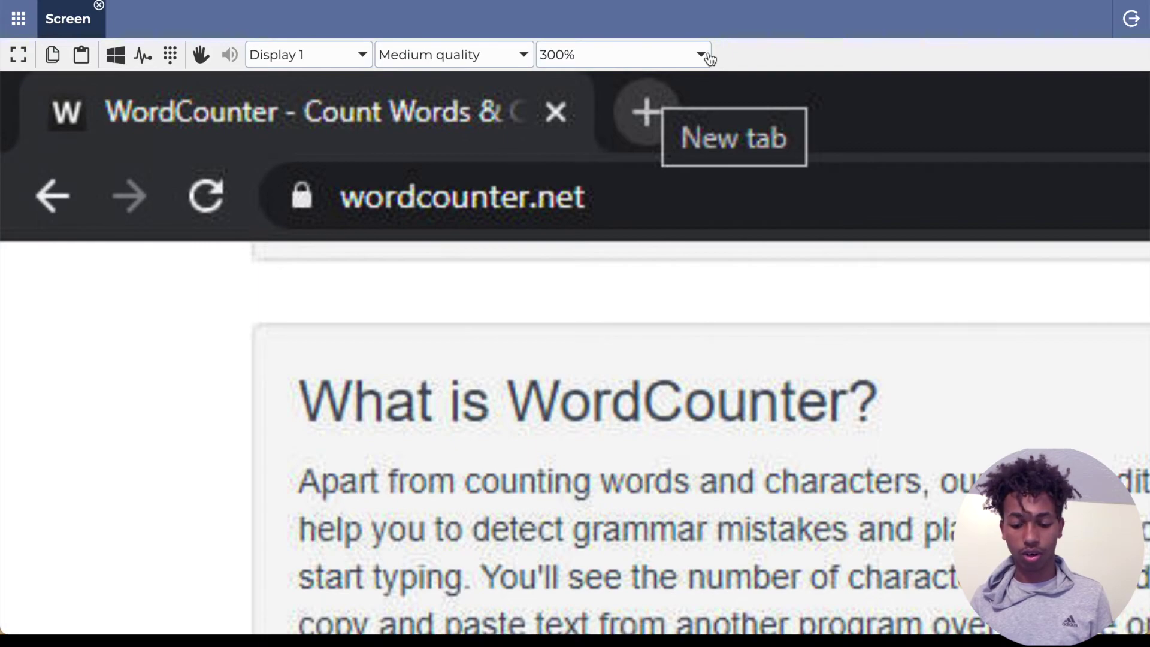
pyautogui.click(710, 58)
pyautogui.click(552, 214)
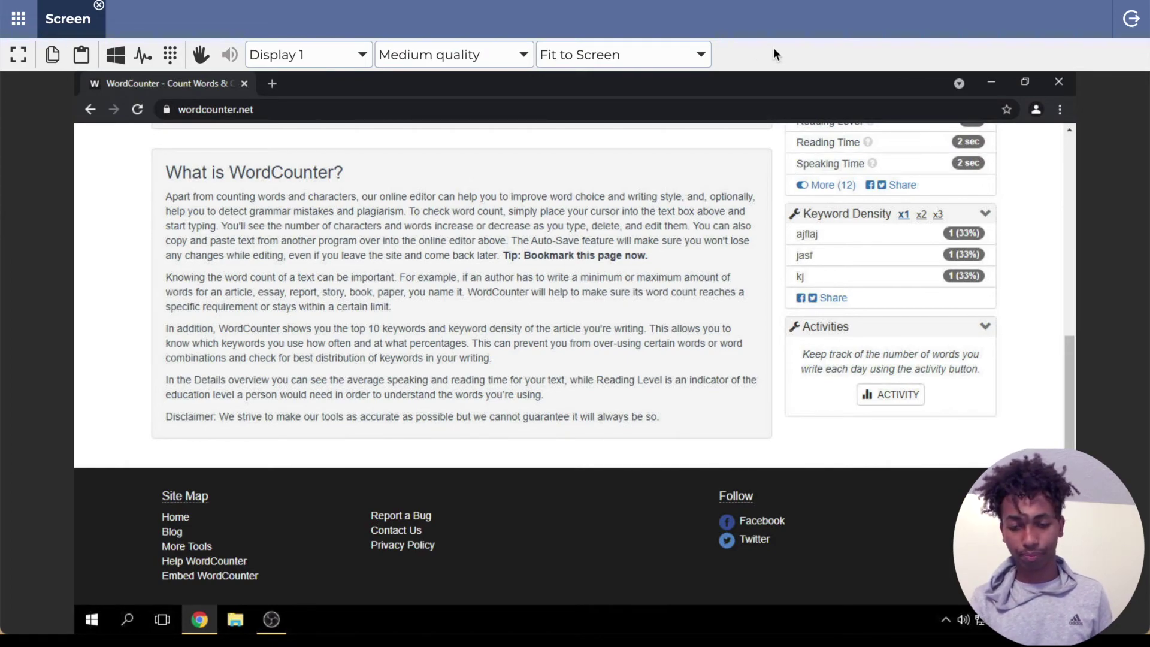
pyautogui.press('super+d')
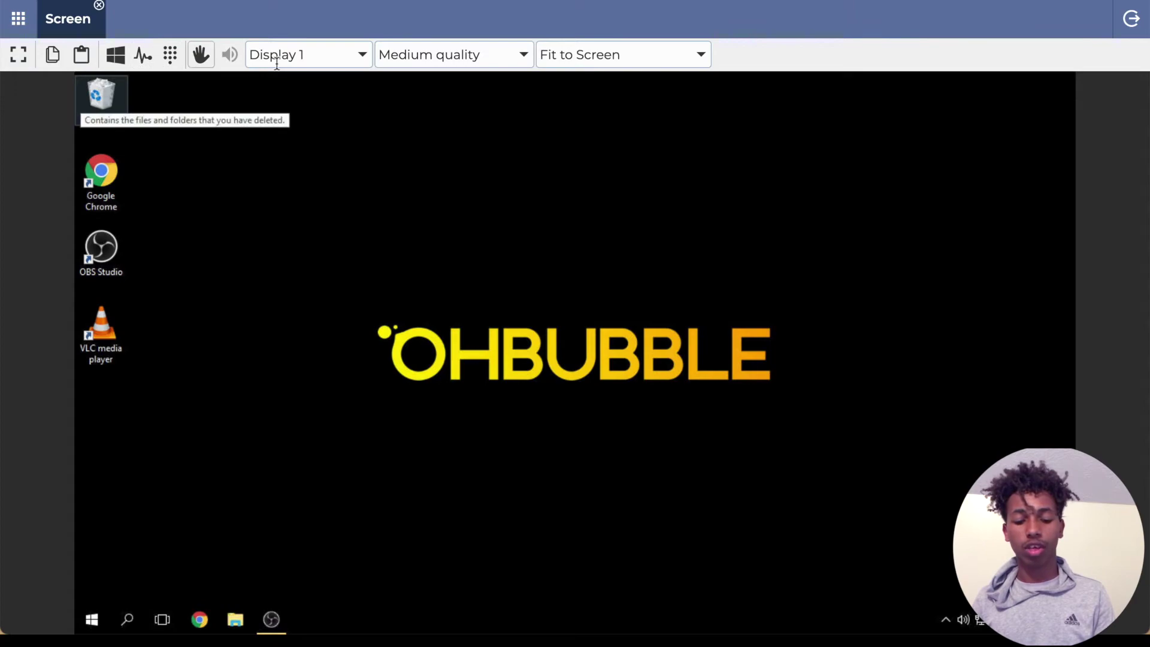